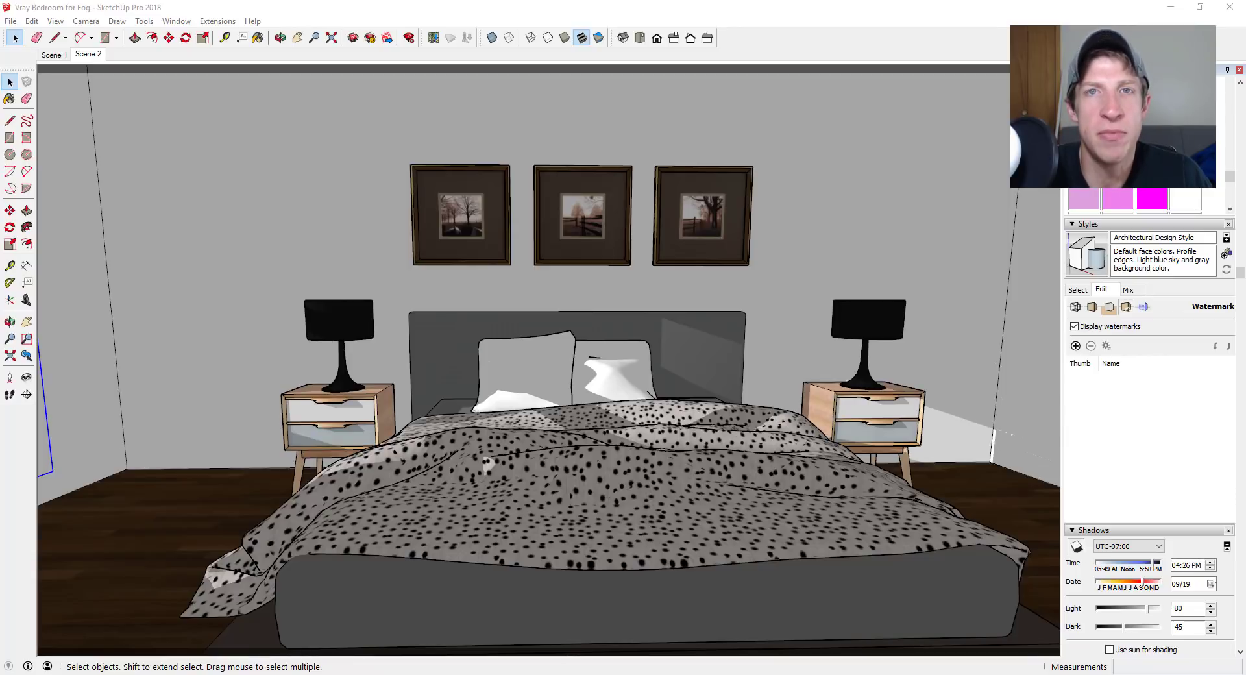
Step: Orbit the camera so the bed and three framed pictures are seen straight on
middle_drag(483, 466, 842, 448)
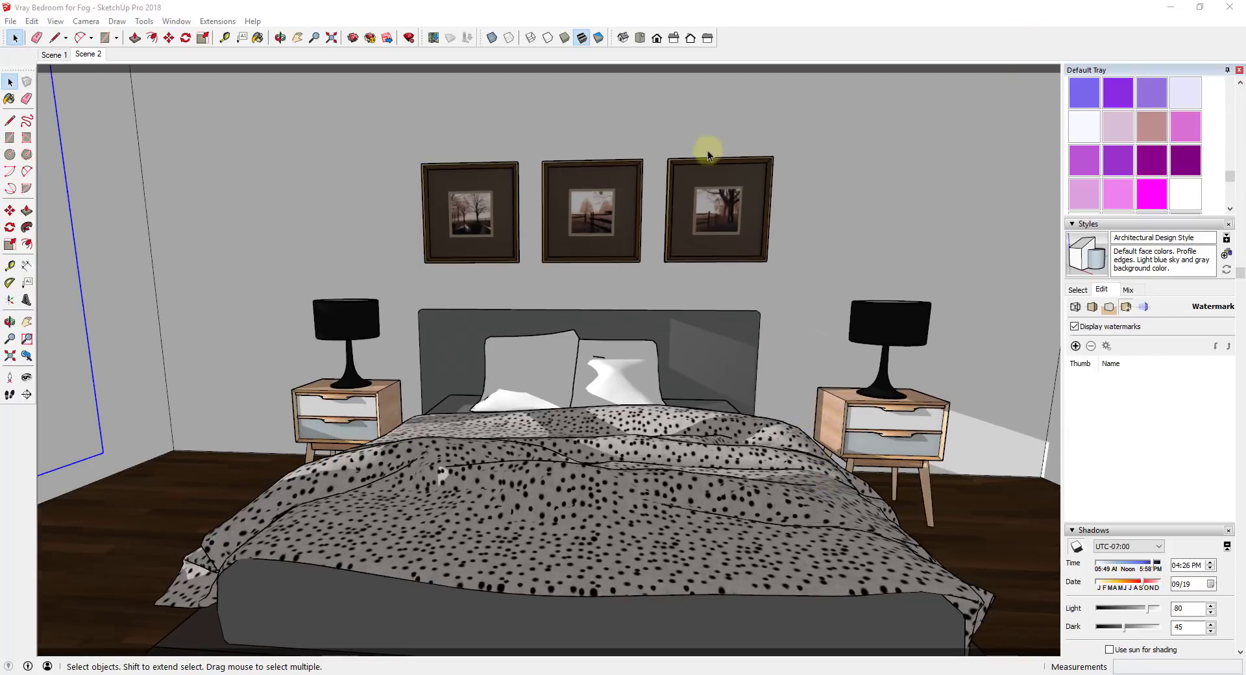
Step: Start a V-Ray interactive render and orbit to an angled view of the bed
right_click(764, 40)
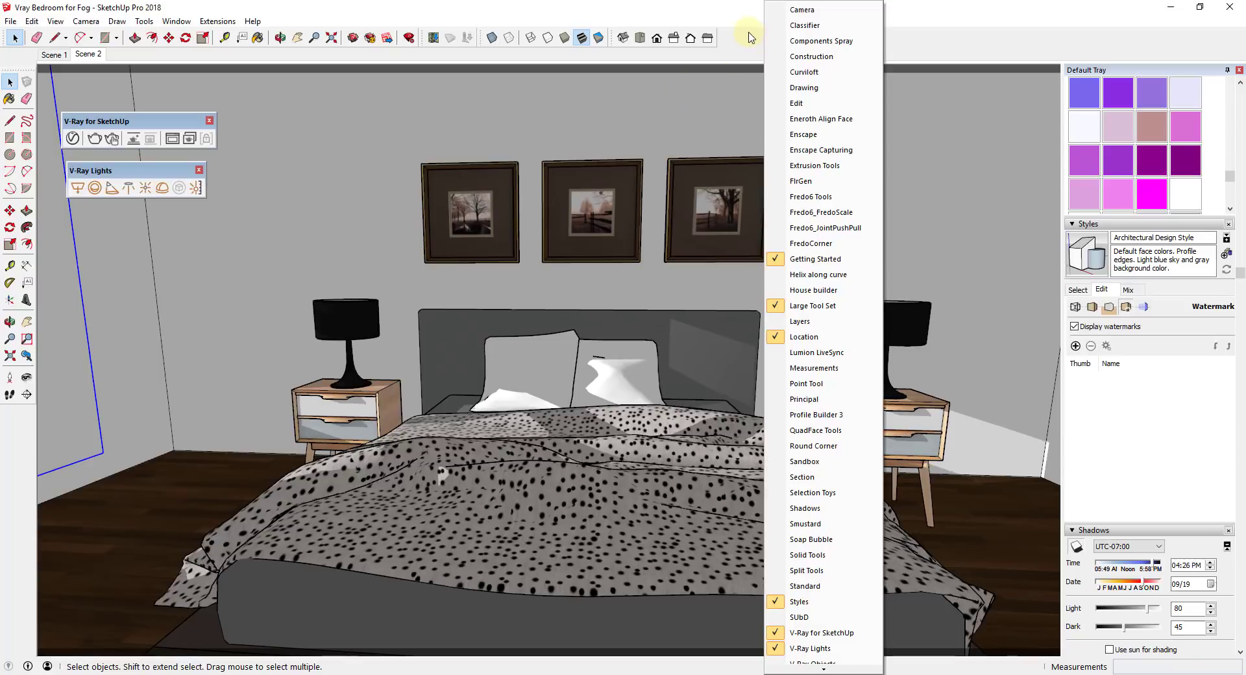
click(482, 92)
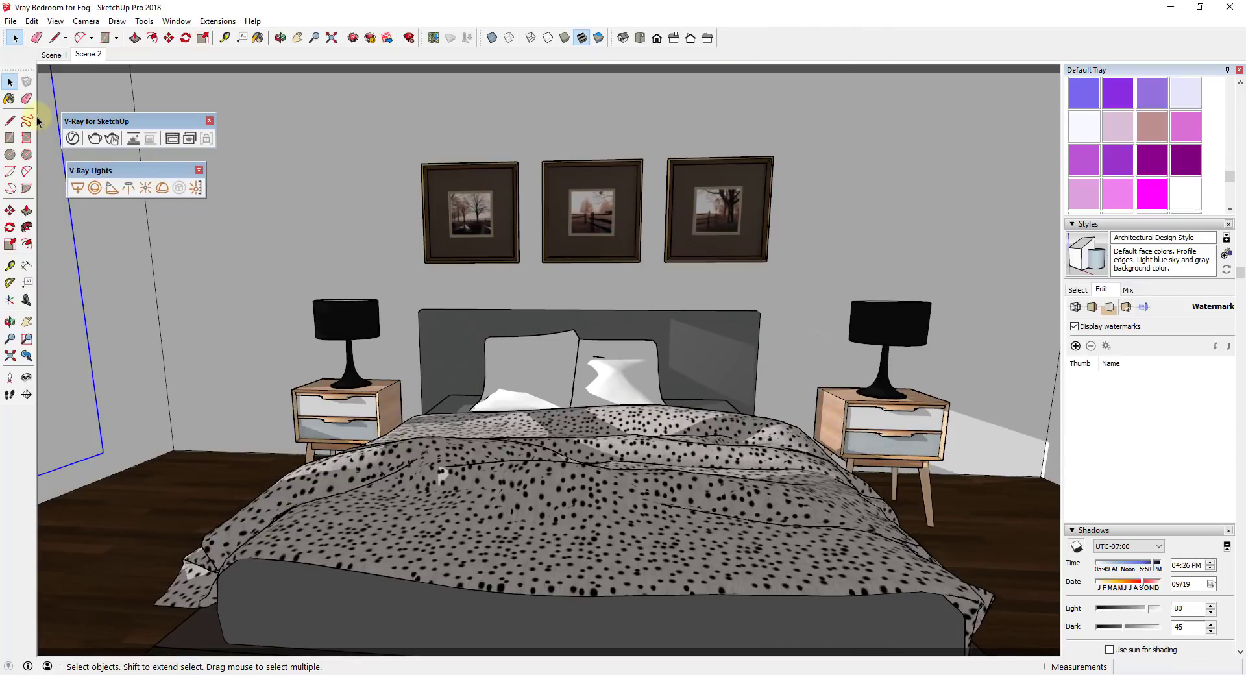
click(114, 140)
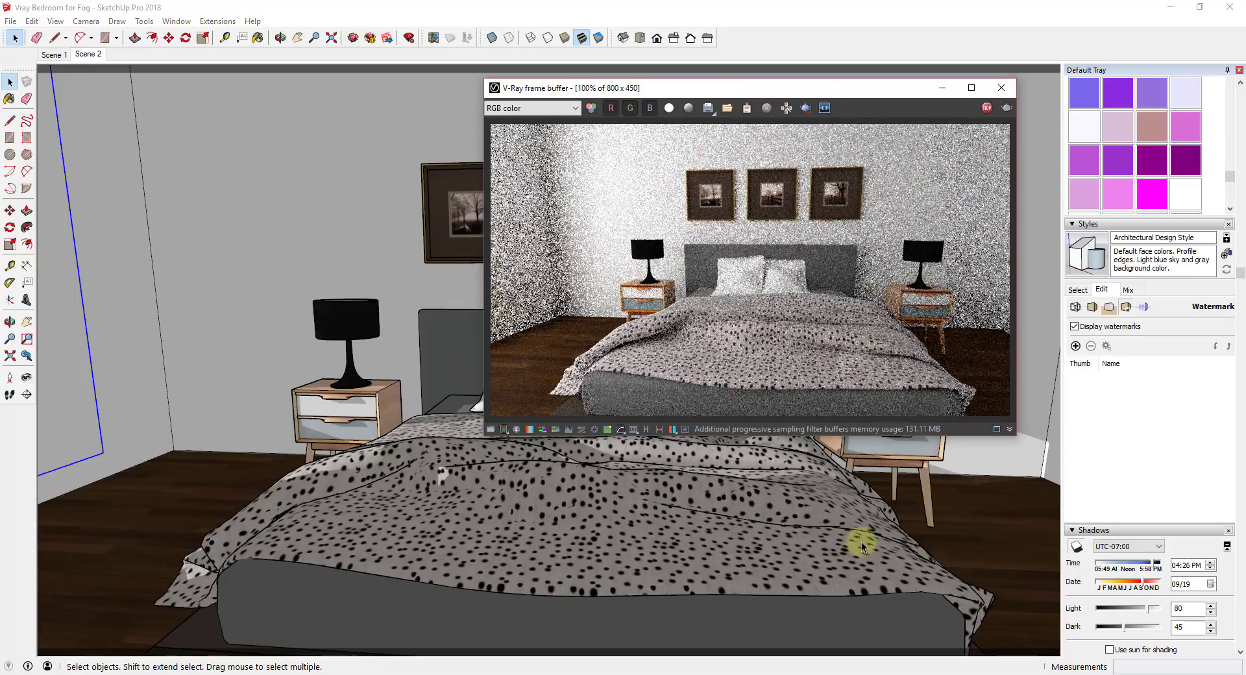
middle_drag(862, 542, 801, 534)
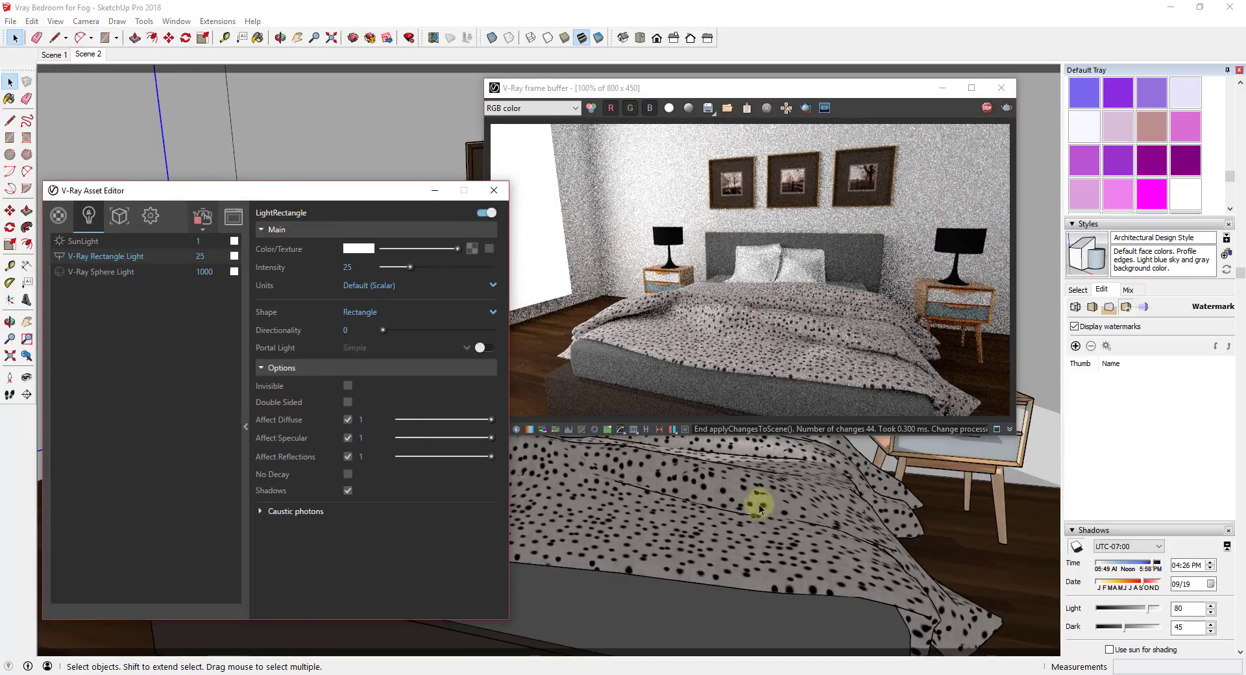
middle_drag(729, 500, 680, 510)
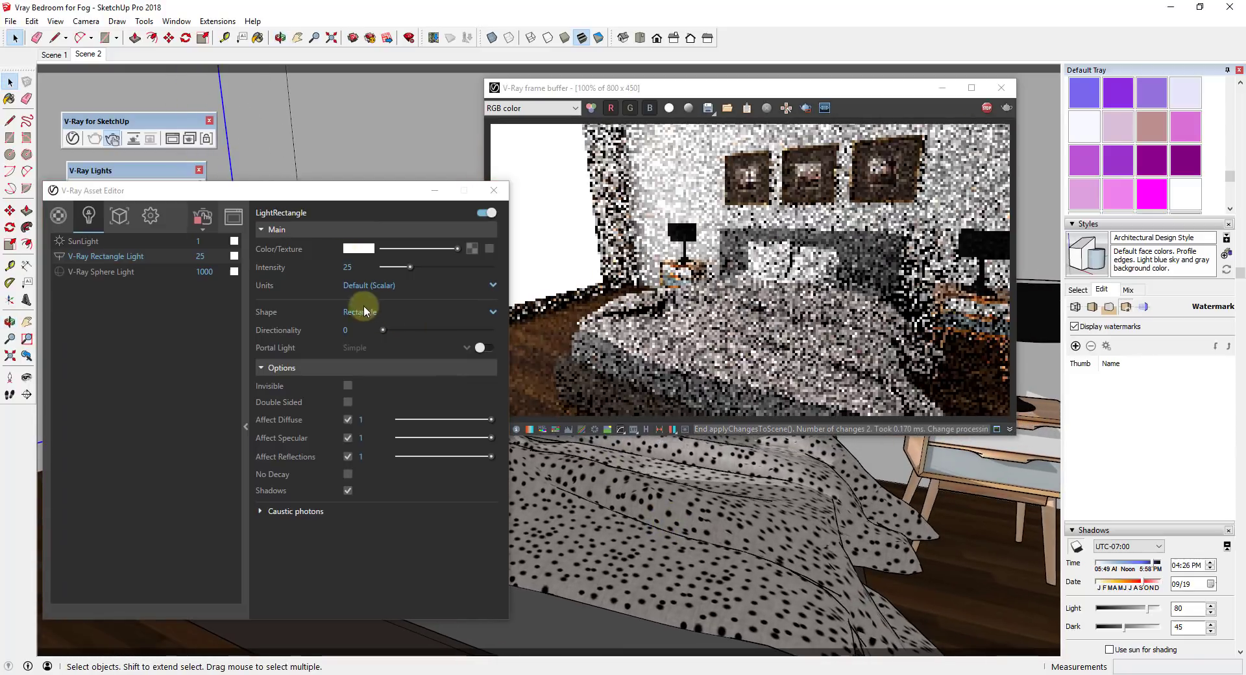
Step: Move the Asset Editor down-right and the render window to the upper right, then orbit lower on the bed
drag(330, 195, 429, 286)
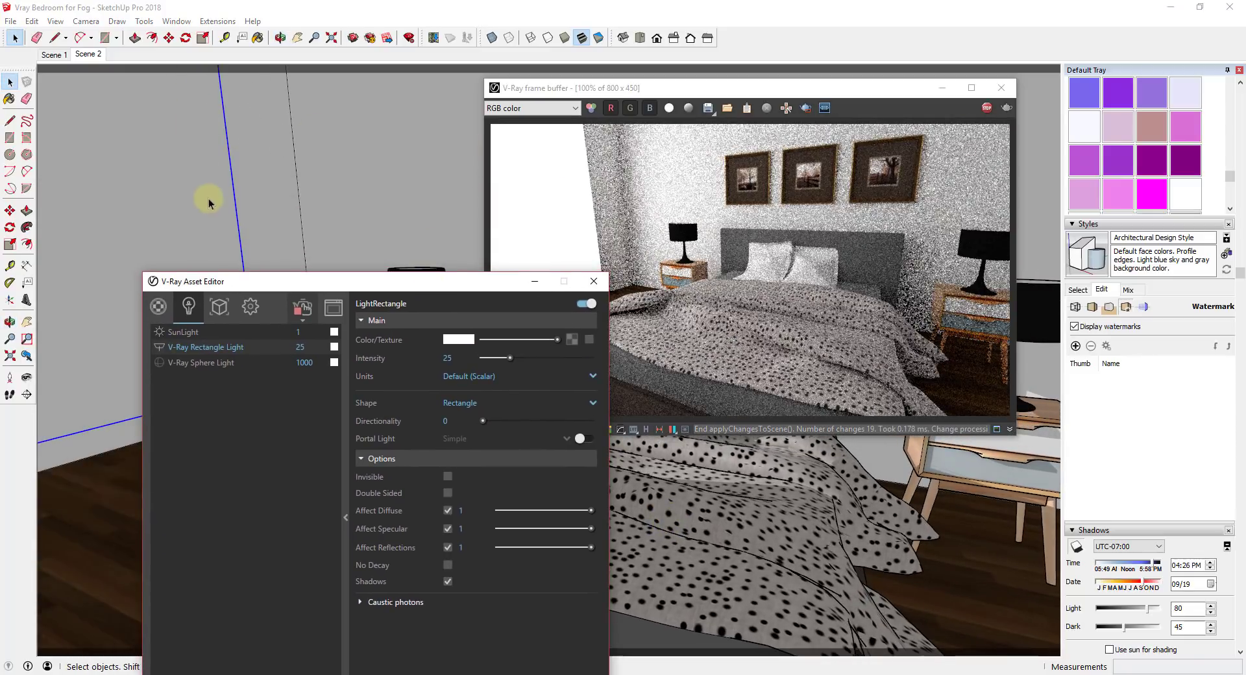
drag(797, 94, 970, 40)
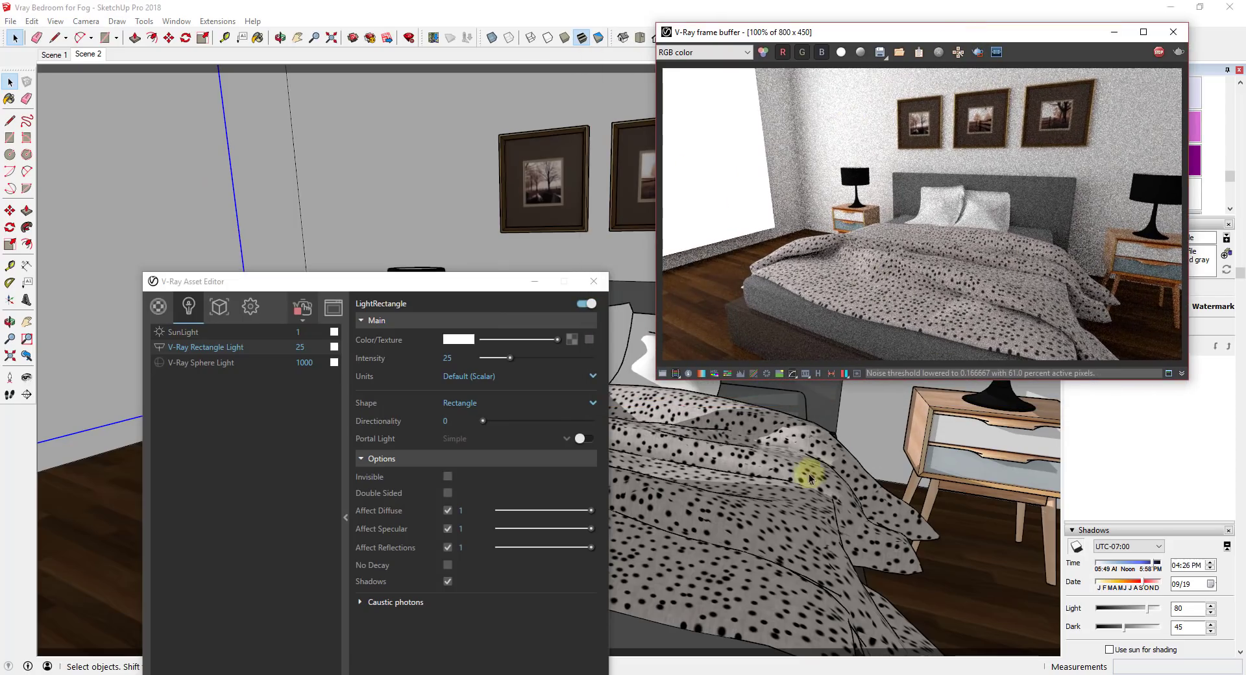
mouse_move(806, 473)
middle_down()
mouse_move(902, 472)
mouse_move(762, 492)
middle_up()
mouse_move(933, 486)
middle_down()
mouse_move(865, 496)
mouse_move(898, 473)
mouse_move(852, 478)
mouse_move(870, 478)
mouse_move(829, 520)
mouse_move(889, 517)
middle_up()
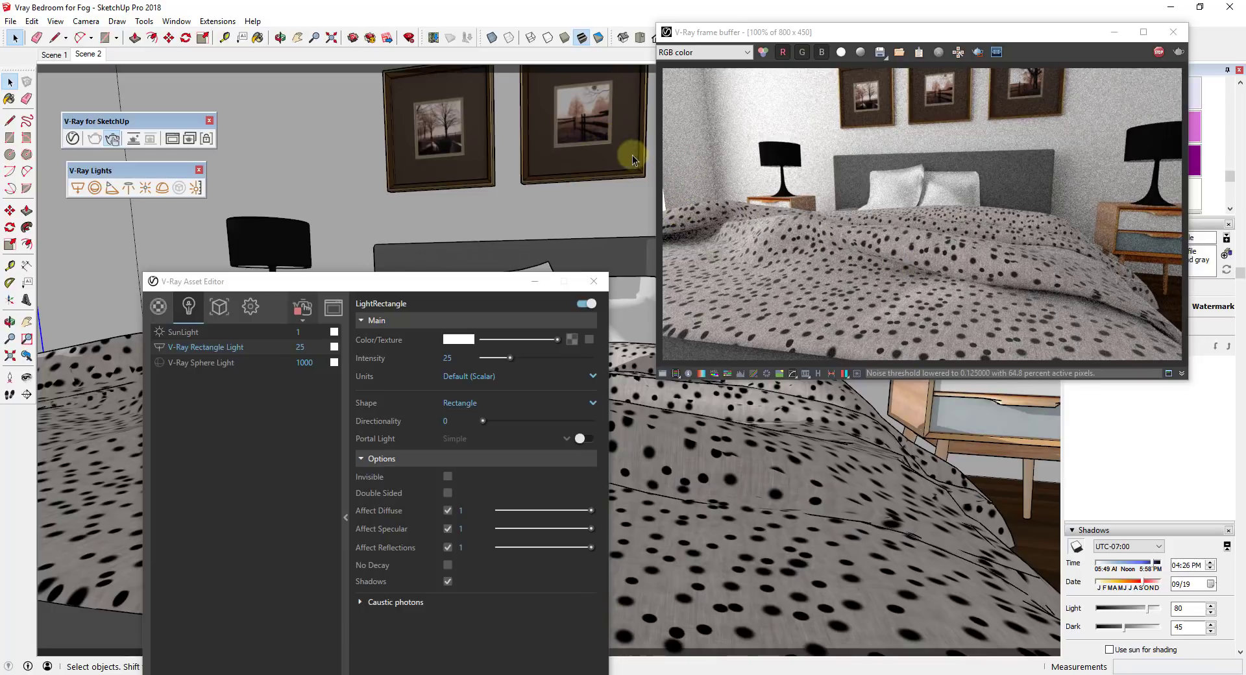
mouse_move(867, 493)
middle_down()
mouse_move(862, 509)
mouse_move(757, 500)
middle_up()
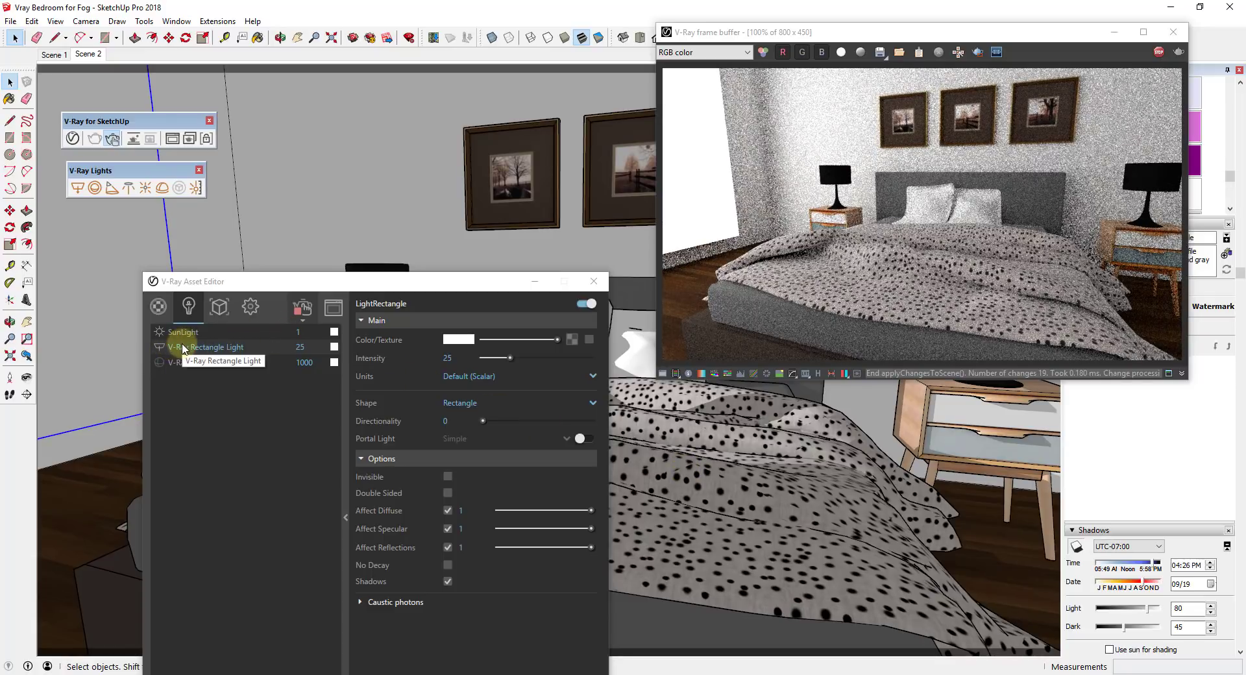
Step: Turn the V-Ray Rectangle Light on, tick Invisible, then switch the light off
click(160, 351)
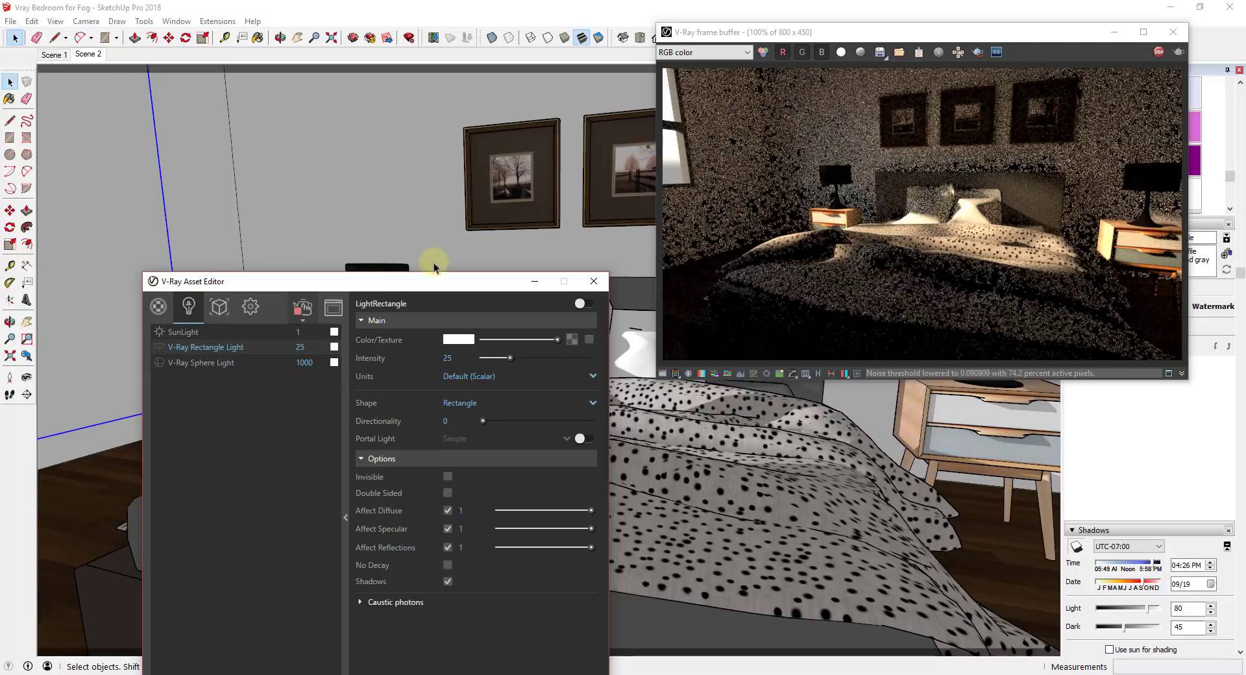
click(159, 347)
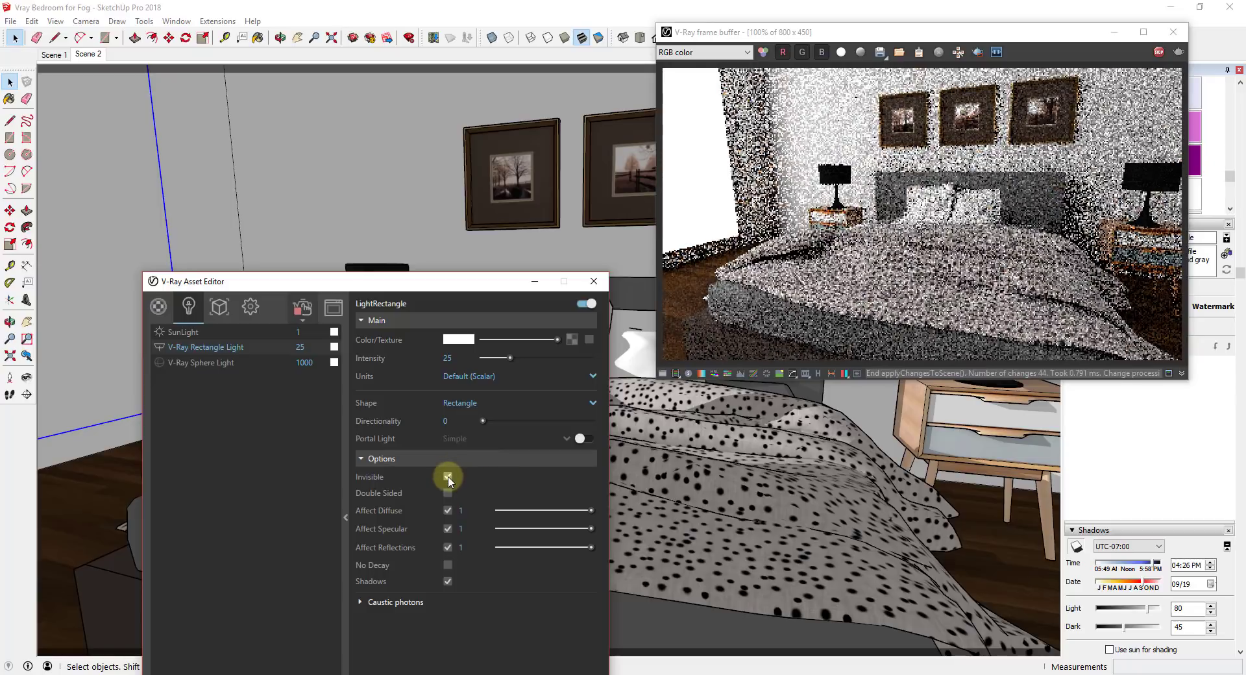
click(448, 478)
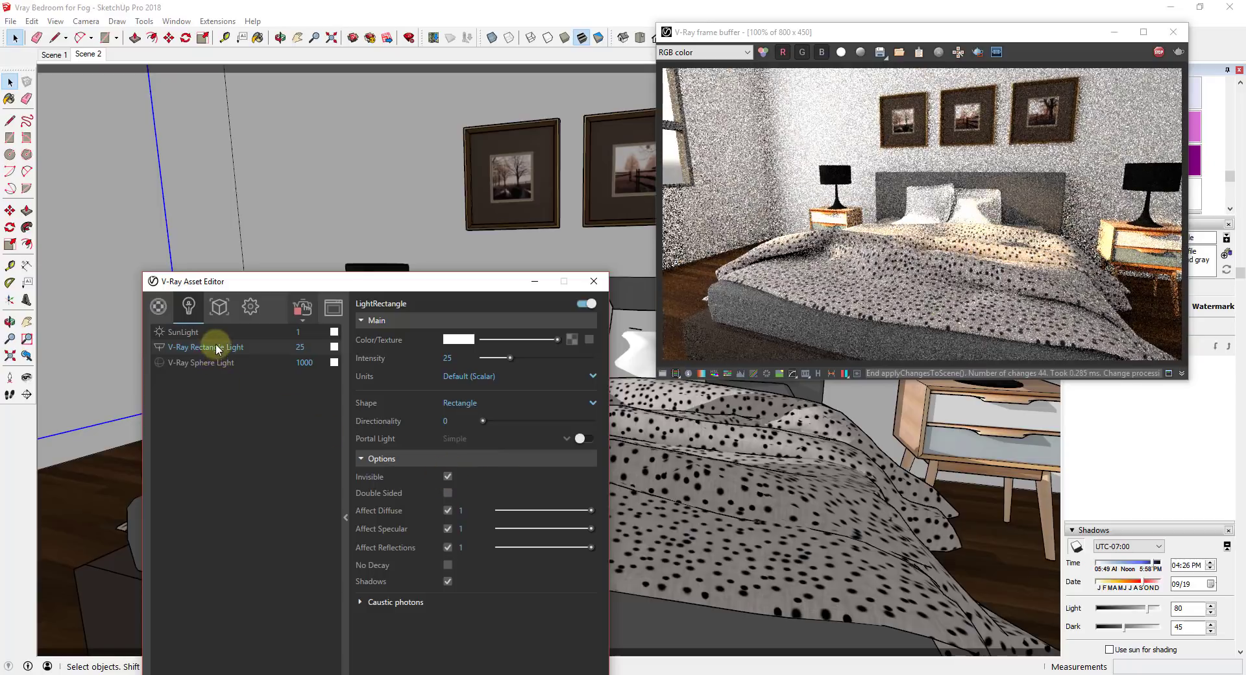
click(159, 347)
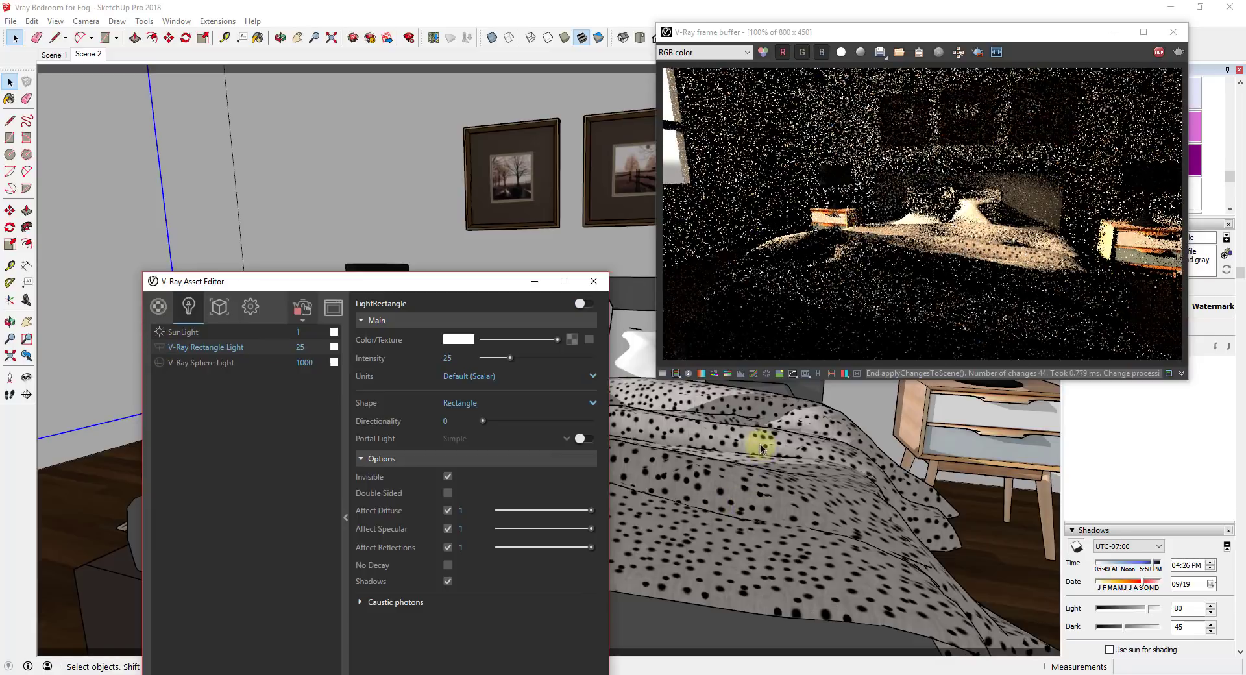
middle_drag(759, 445, 803, 477)
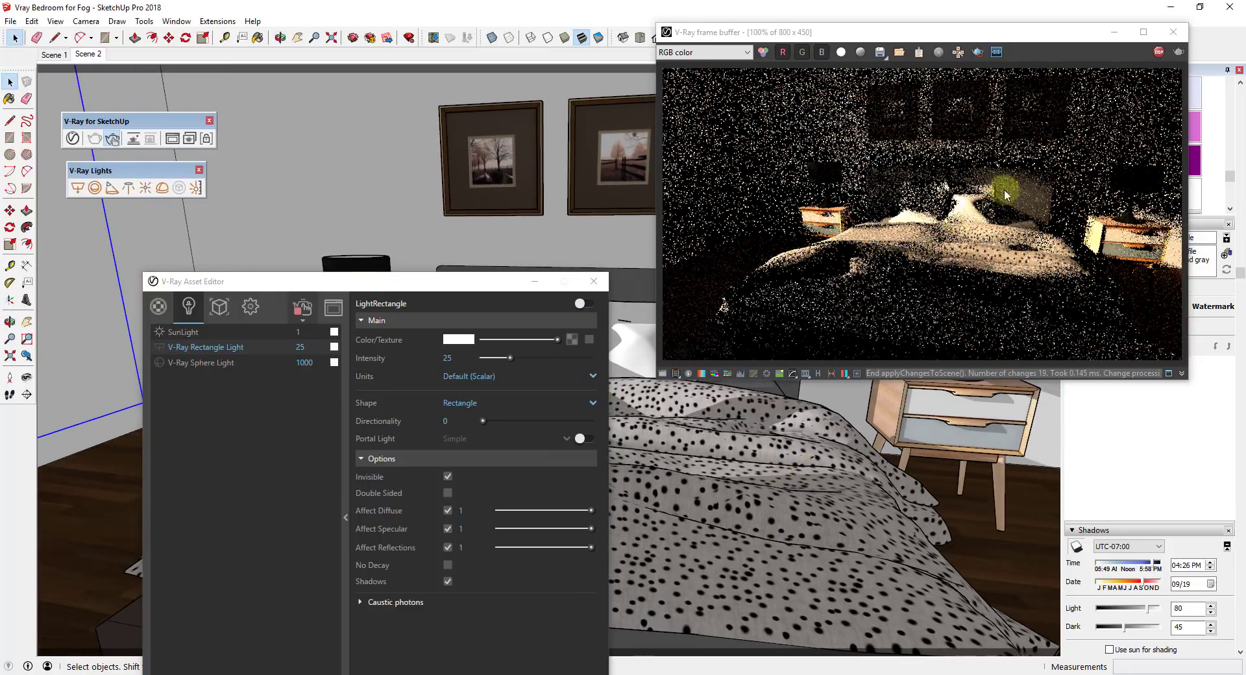
middle_drag(983, 515, 970, 508)
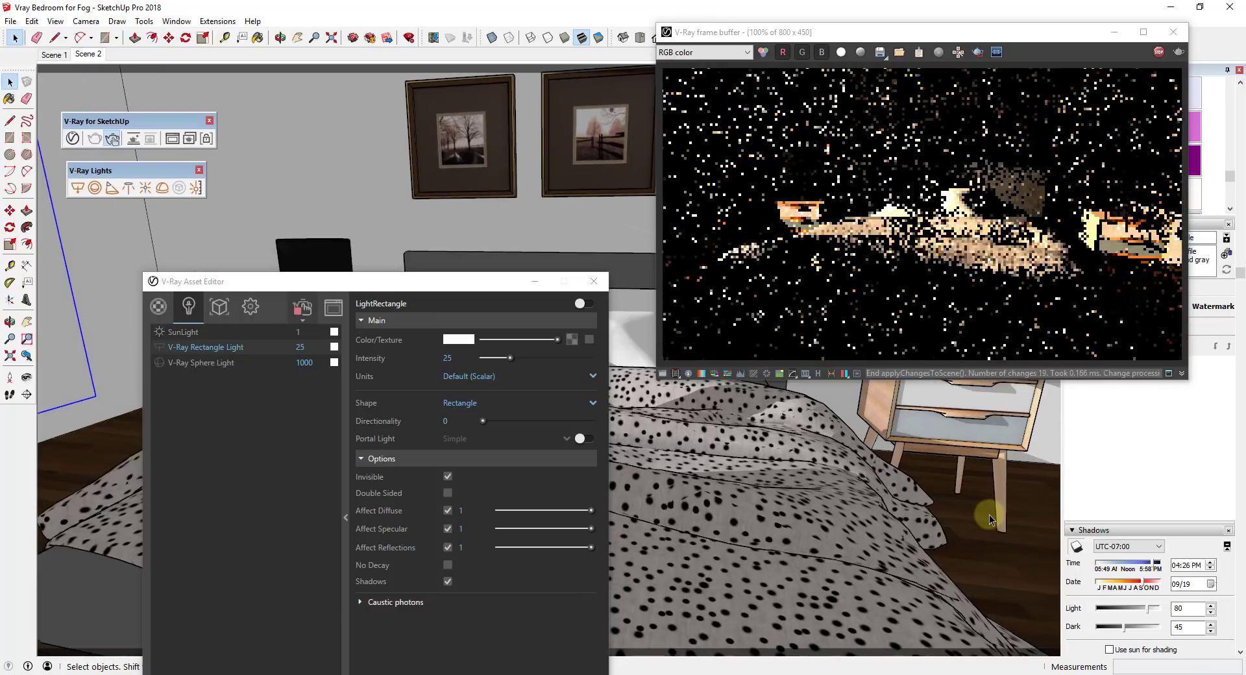
Step: Select SunLight, open the Asset Editor's Settings tab and move the editor up and left
click(183, 333)
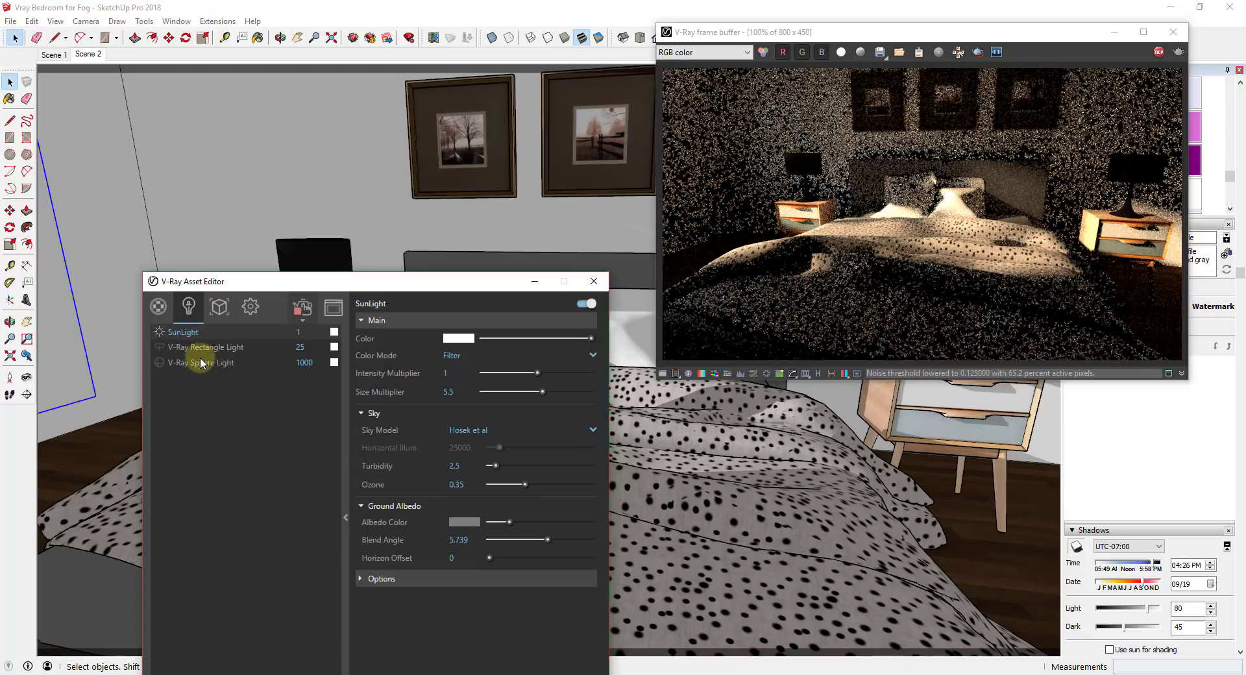
click(250, 310)
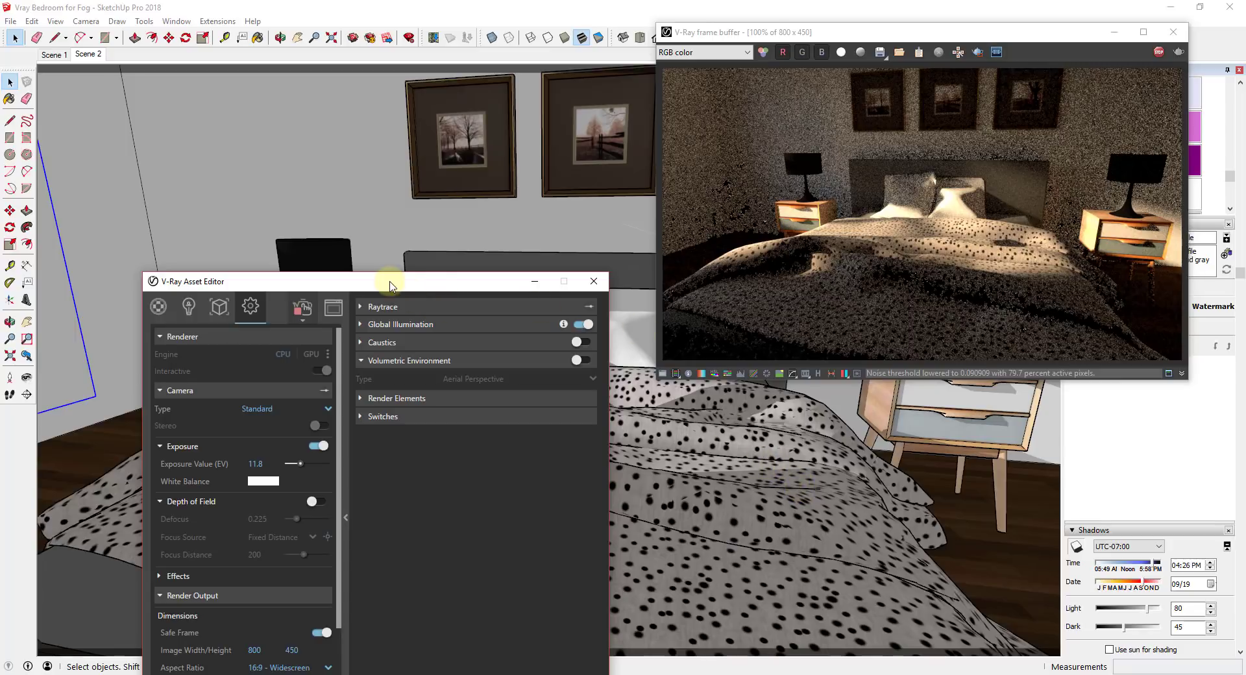
drag(390, 280, 337, 139)
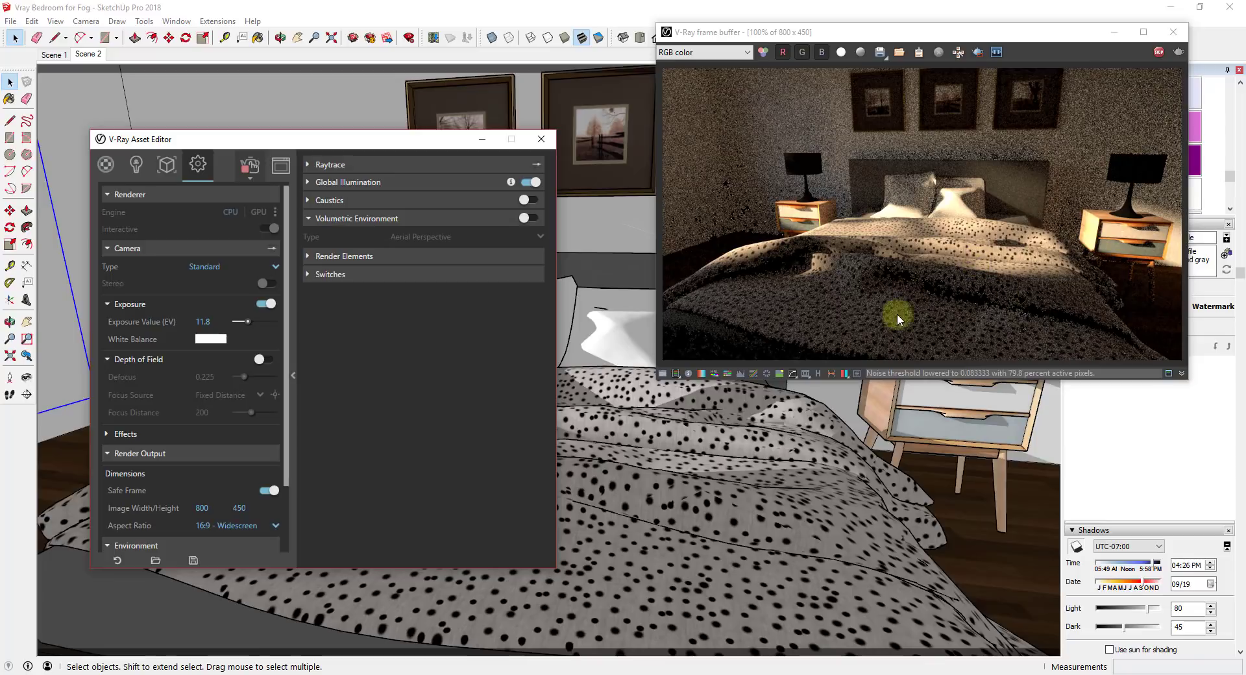
mouse_move(768, 477)
middle_down()
mouse_move(714, 488)
mouse_move(1010, 533)
middle_up()
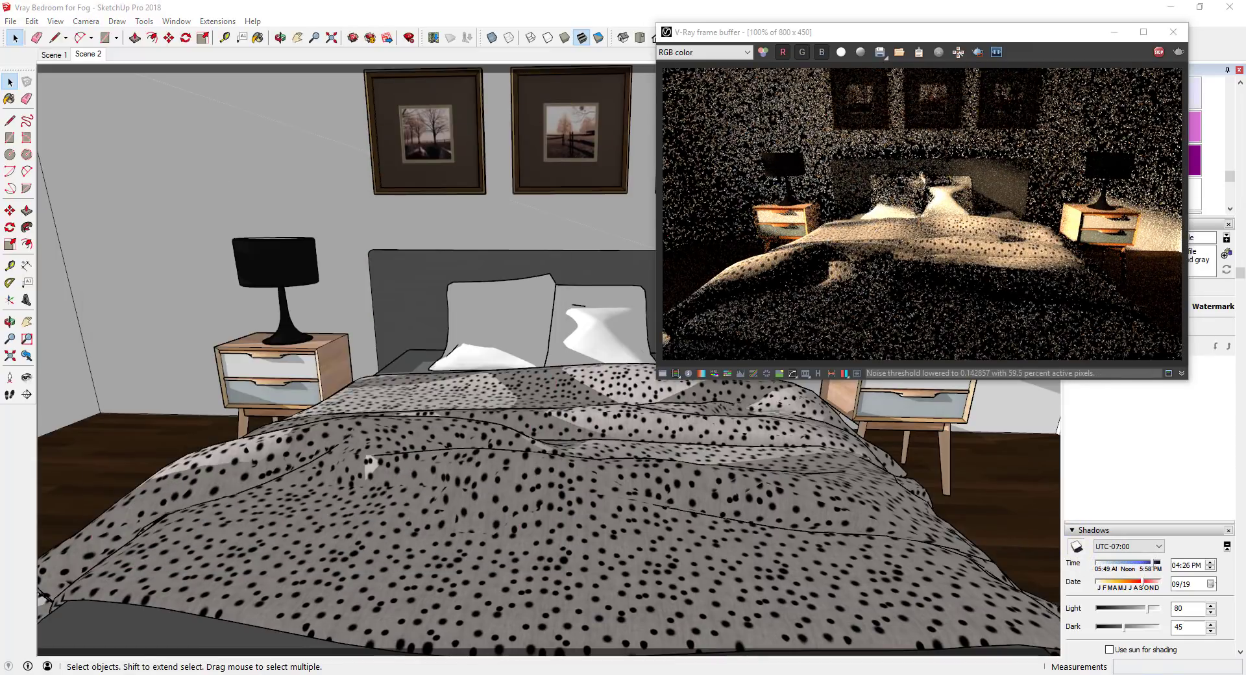
Step: Set the shadow Time to 04:34 PM and return to the V-Ray render settings
drag(1152, 568, 1152, 567)
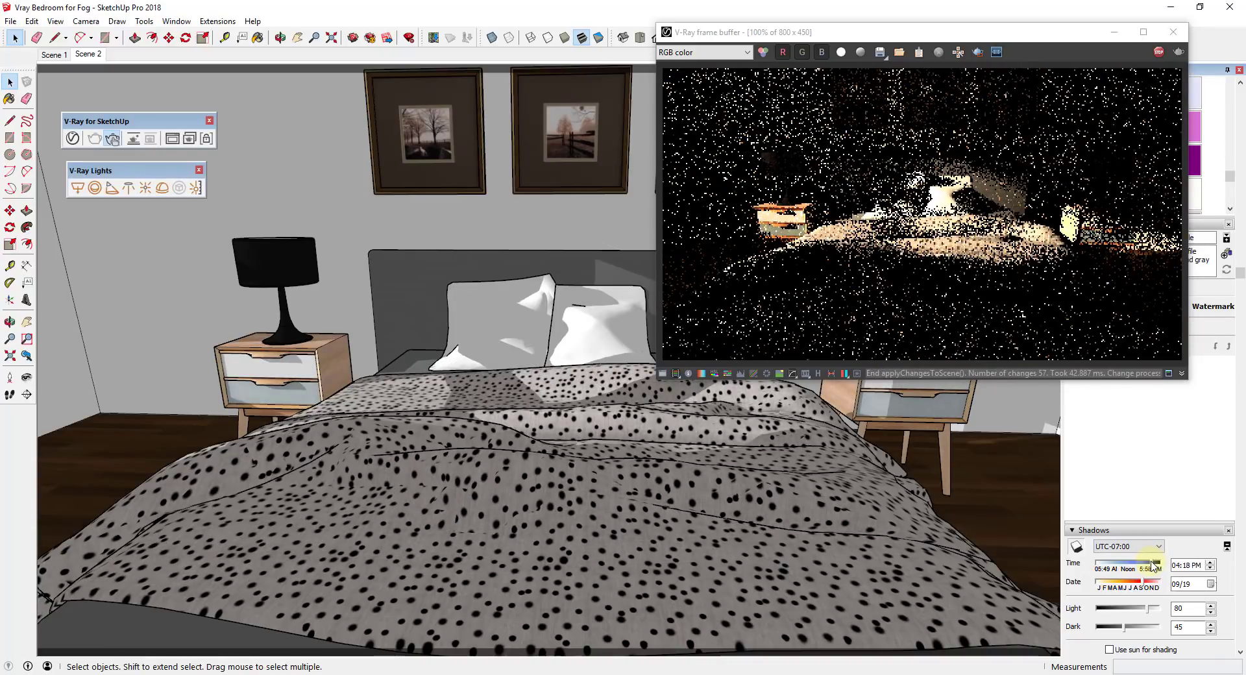
drag(1153, 566, 1155, 566)
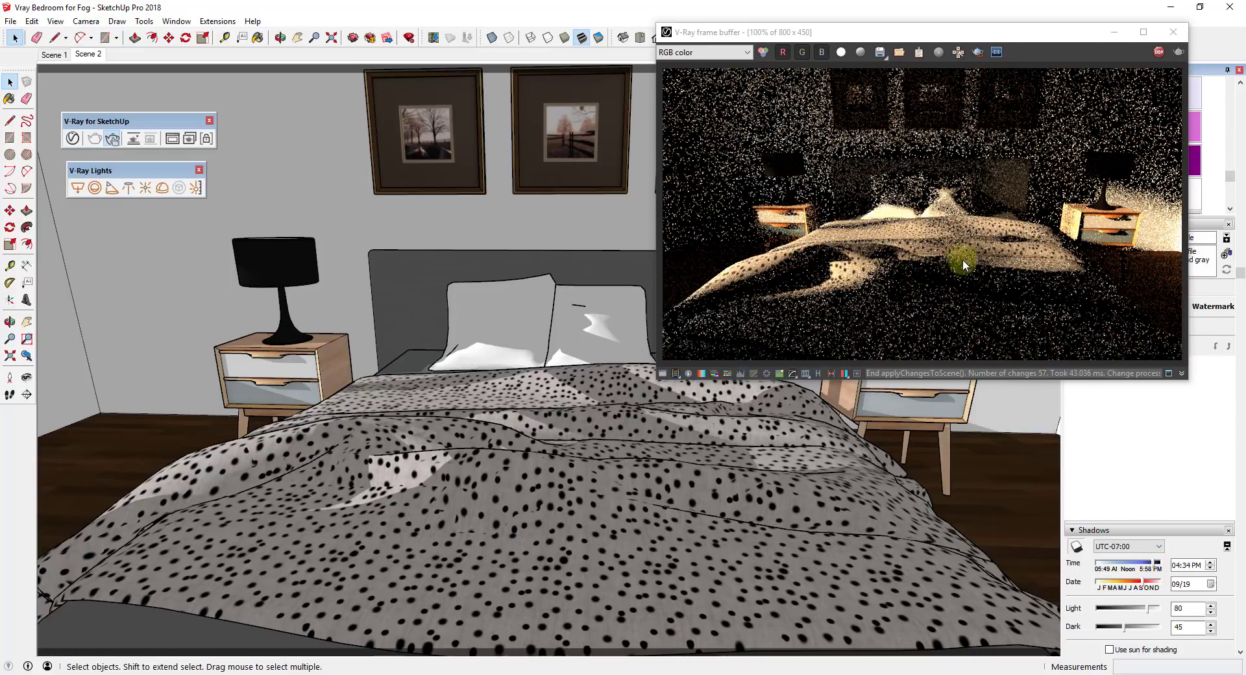
mouse_move(787, 431)
middle_down()
mouse_move(640, 465)
mouse_move(550, 520)
middle_up()
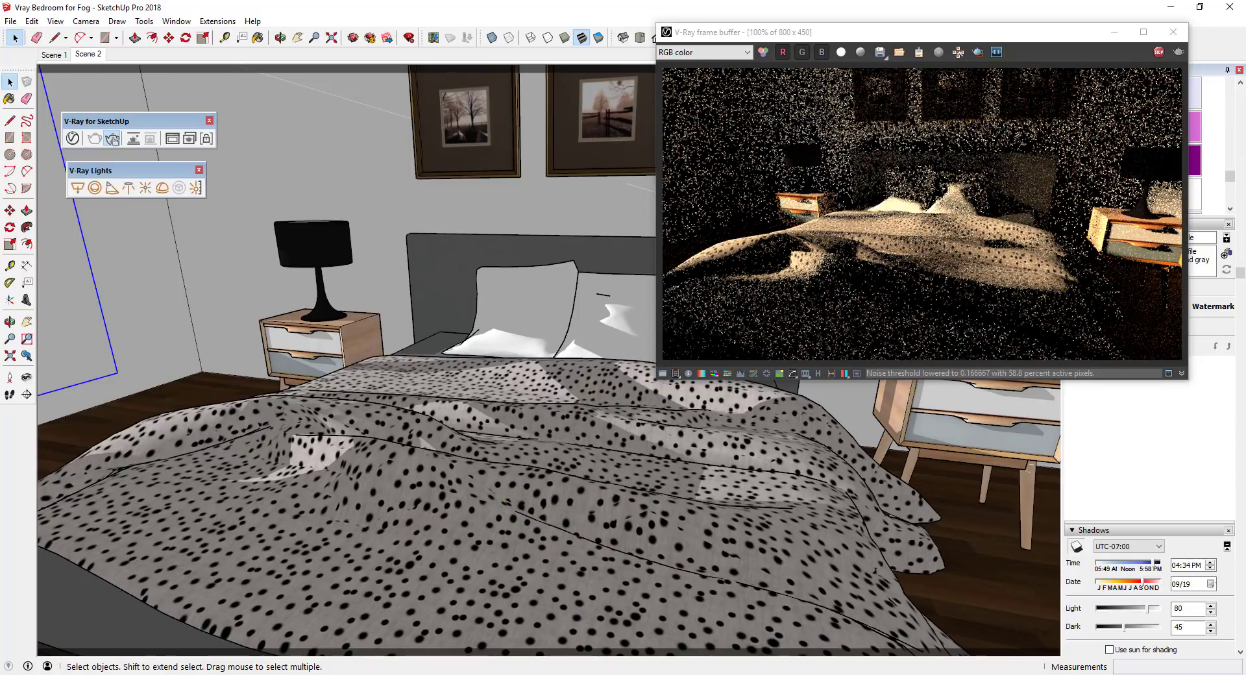
click(112, 139)
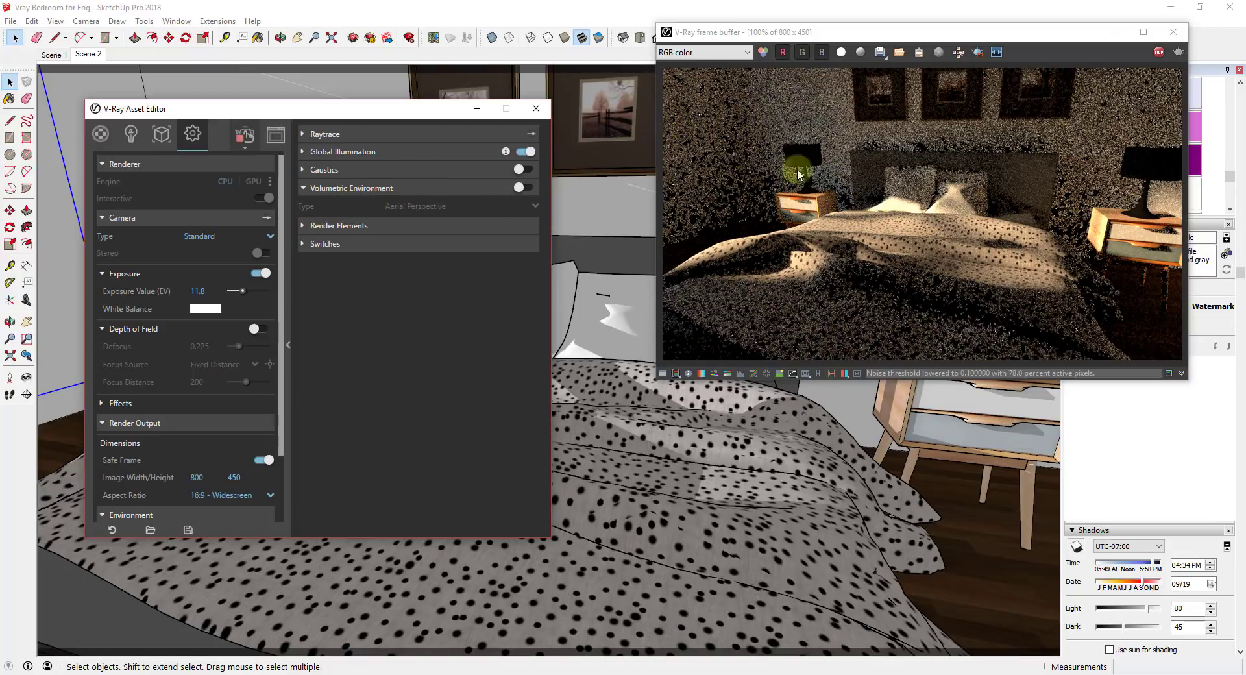
Step: Switch on the Volumetric Environment toggle in the Settings panel, showing its Aerial Perspective options
middle_drag(690, 486, 643, 492)
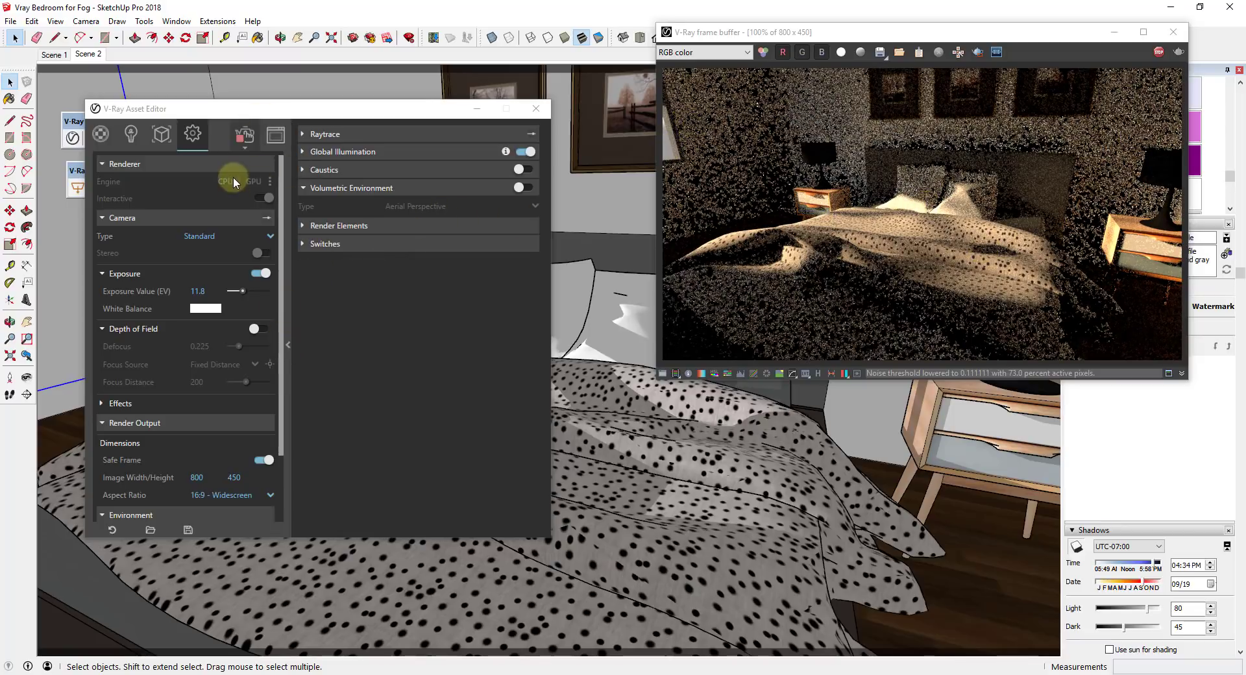
click(197, 135)
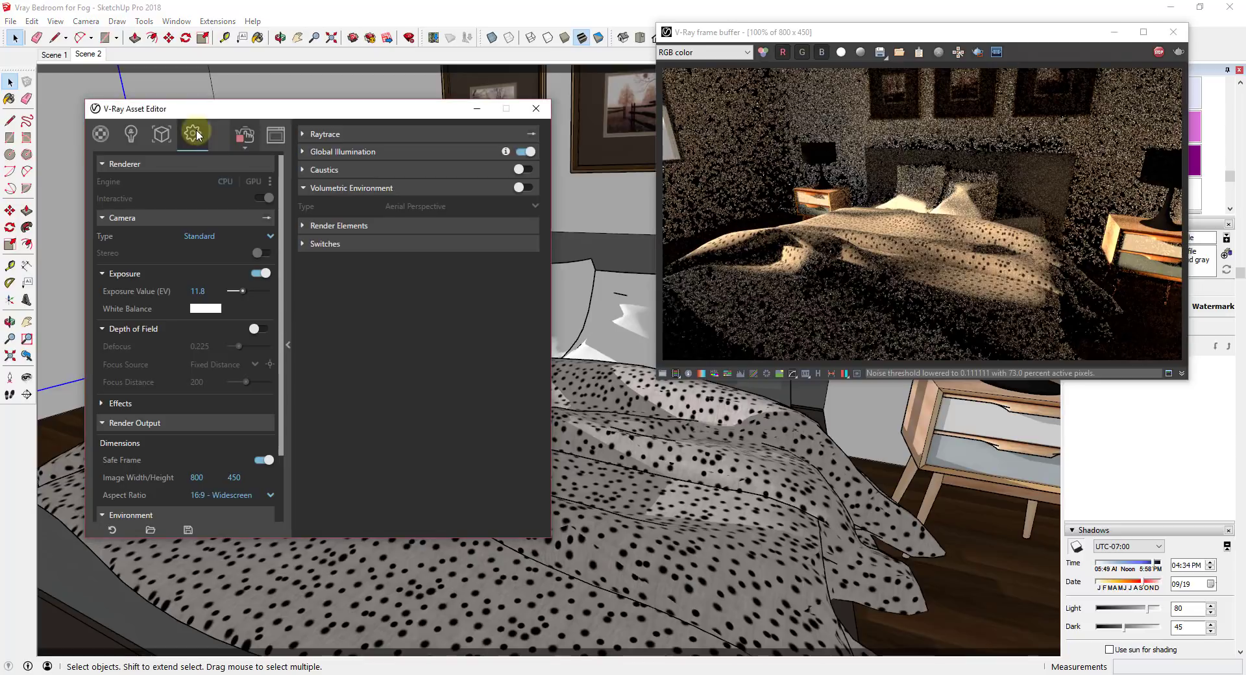
click(290, 344)
click(289, 347)
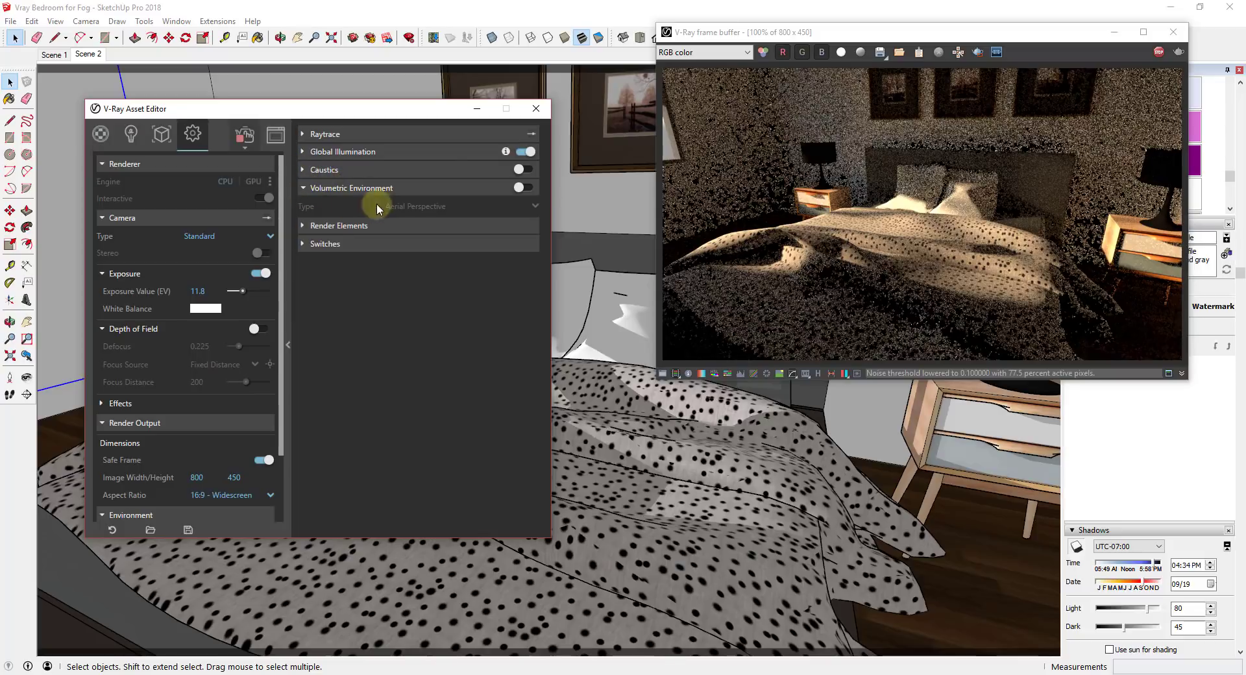
click(523, 189)
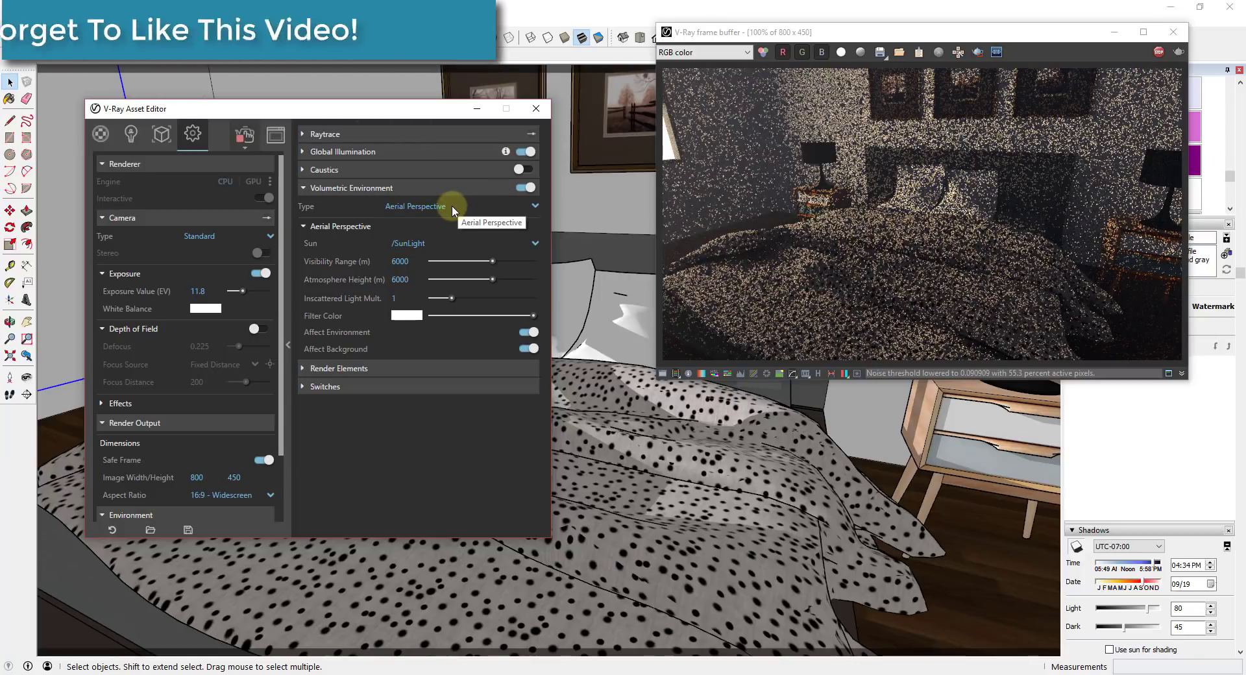
Step: Change the volumetric type to Environment Fog and make the fog colour pure white
click(535, 208)
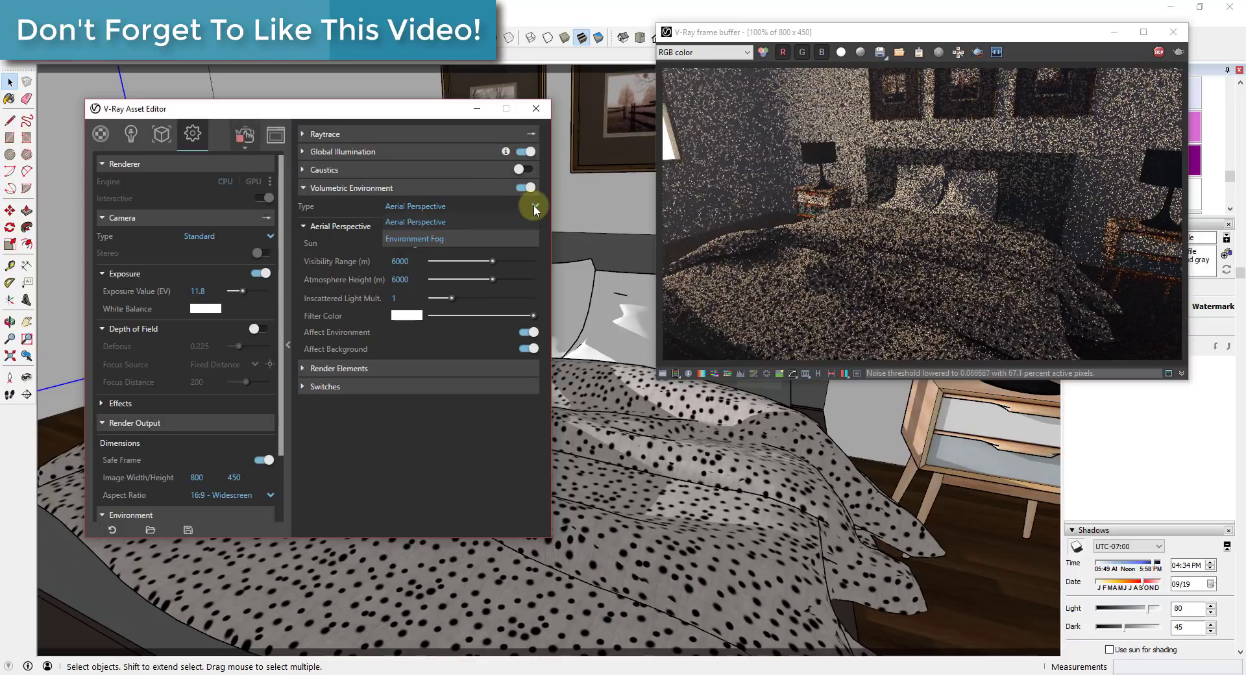
click(426, 240)
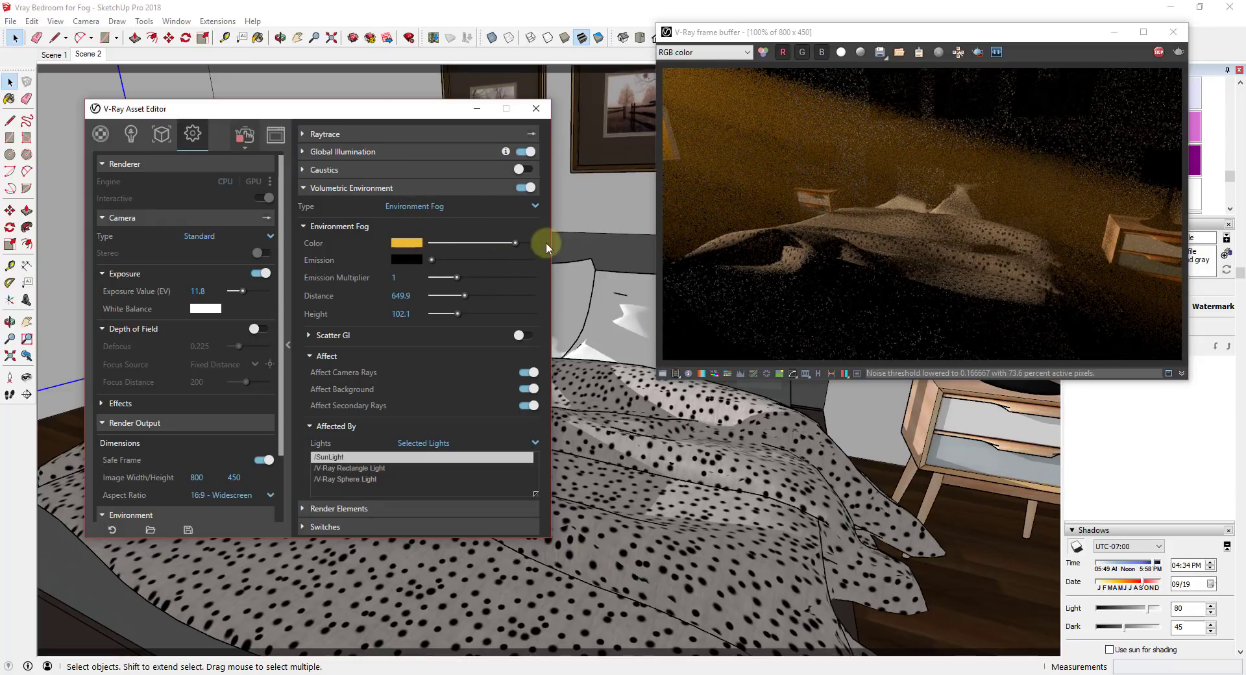
click(406, 244)
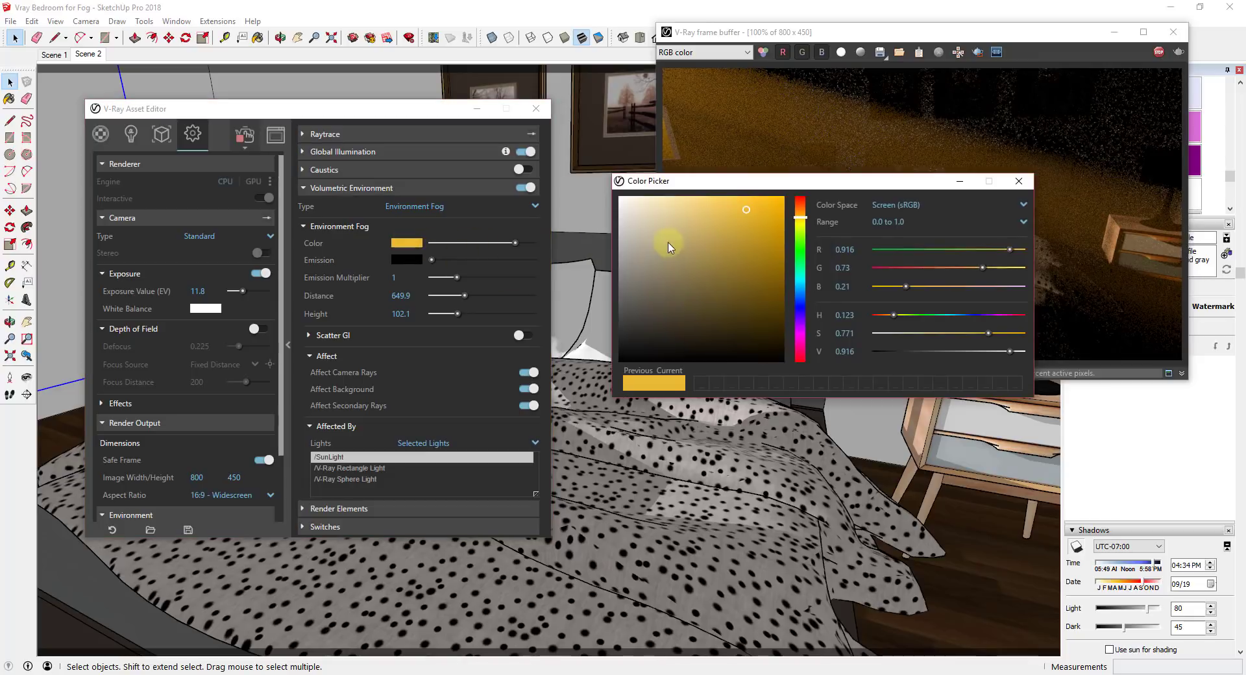
drag(636, 216, 619, 196)
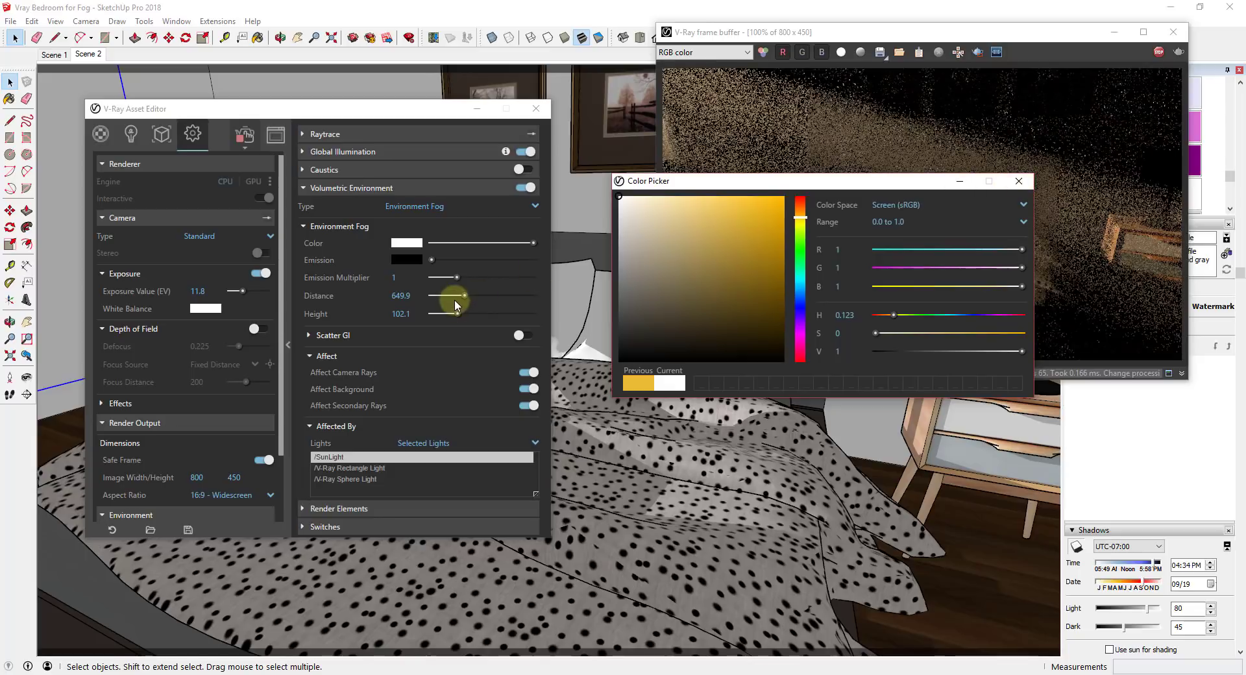
Step: Set the fog Height to 200 and Distance to 1000, then orbit the view
click(407, 313)
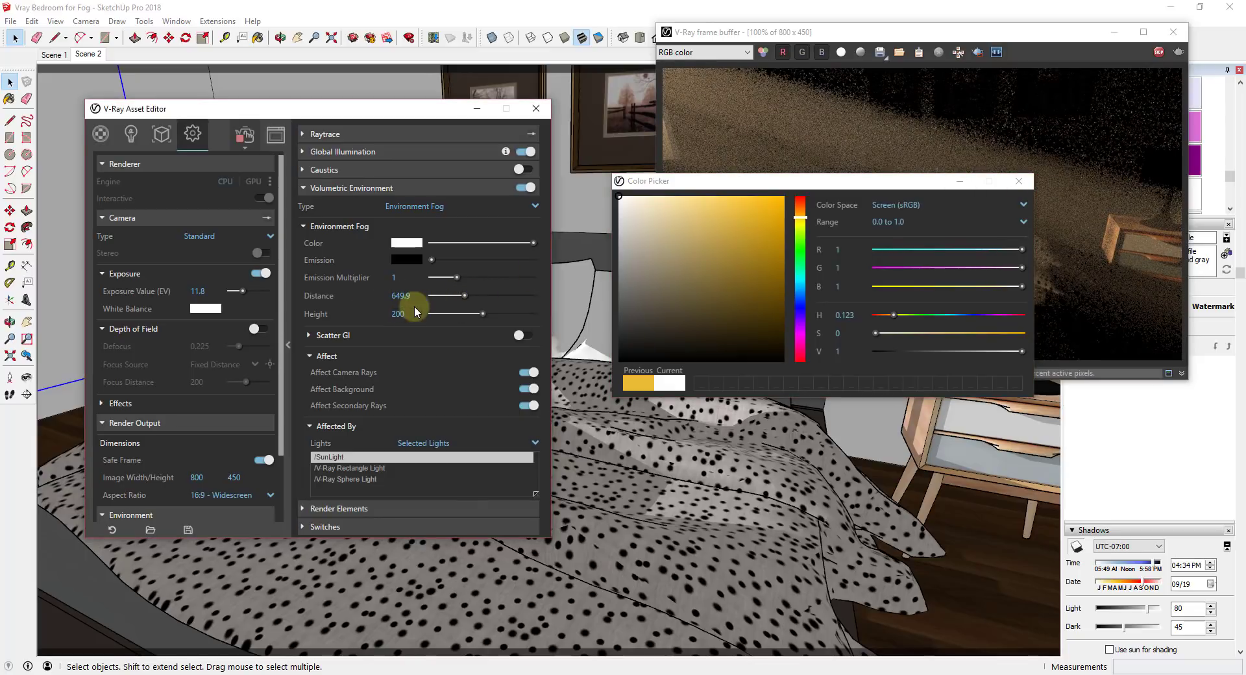
click(399, 296)
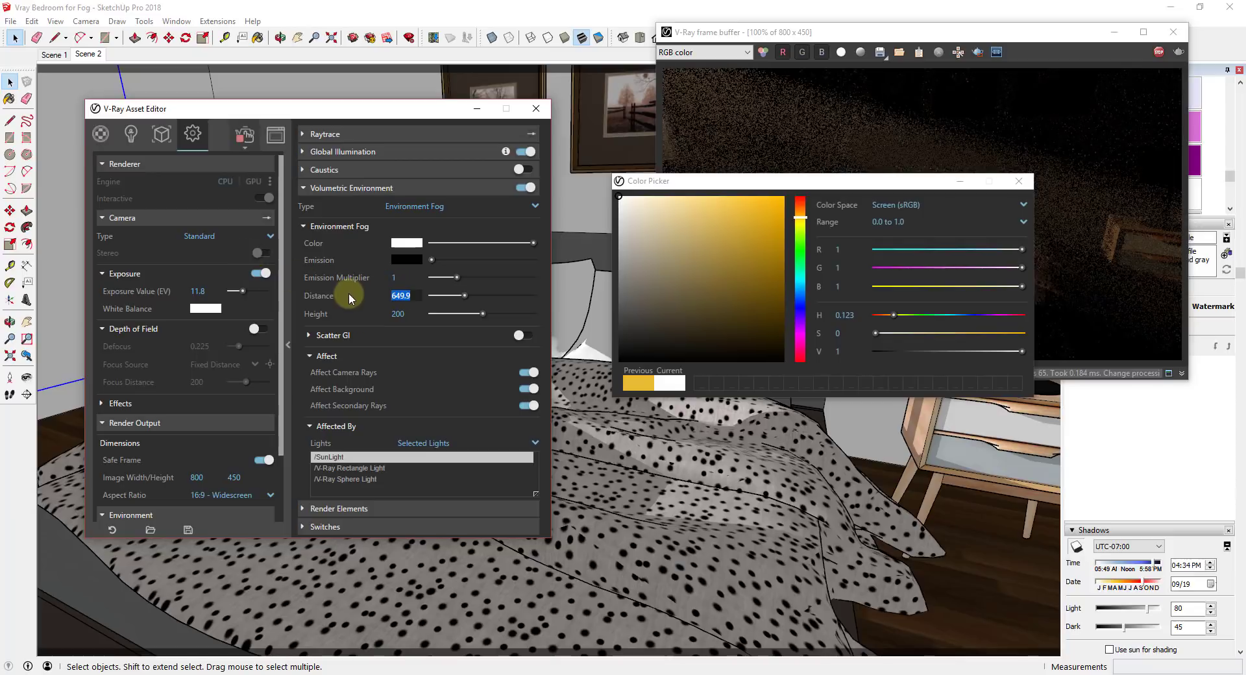
text(1000)
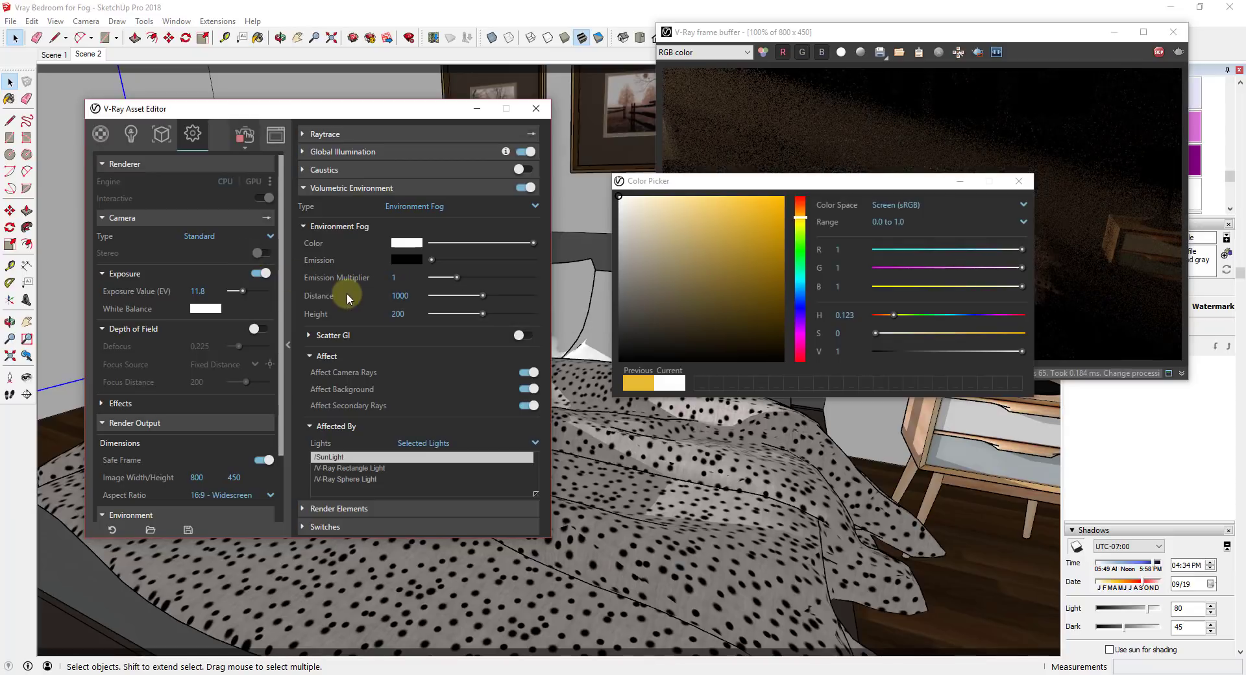
drag(800, 186, 782, 394)
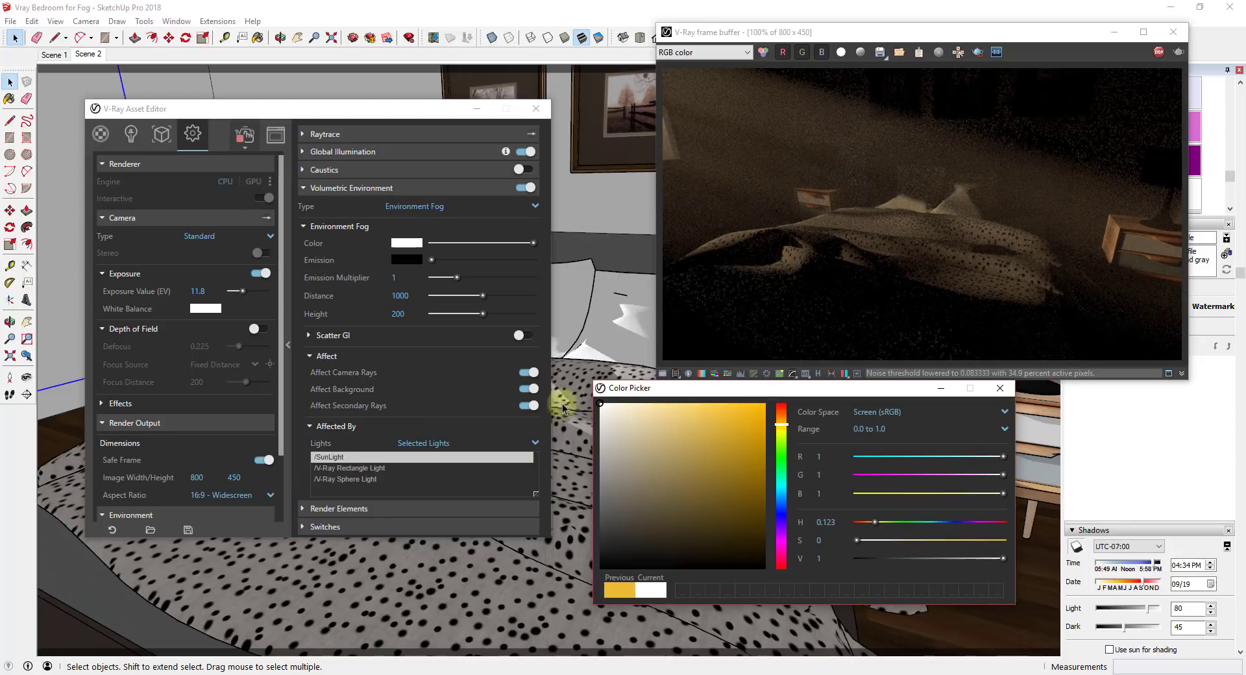
mouse_move(563, 407)
middle_down()
mouse_move(528, 325)
mouse_move(479, 329)
mouse_move(483, 314)
middle_up()
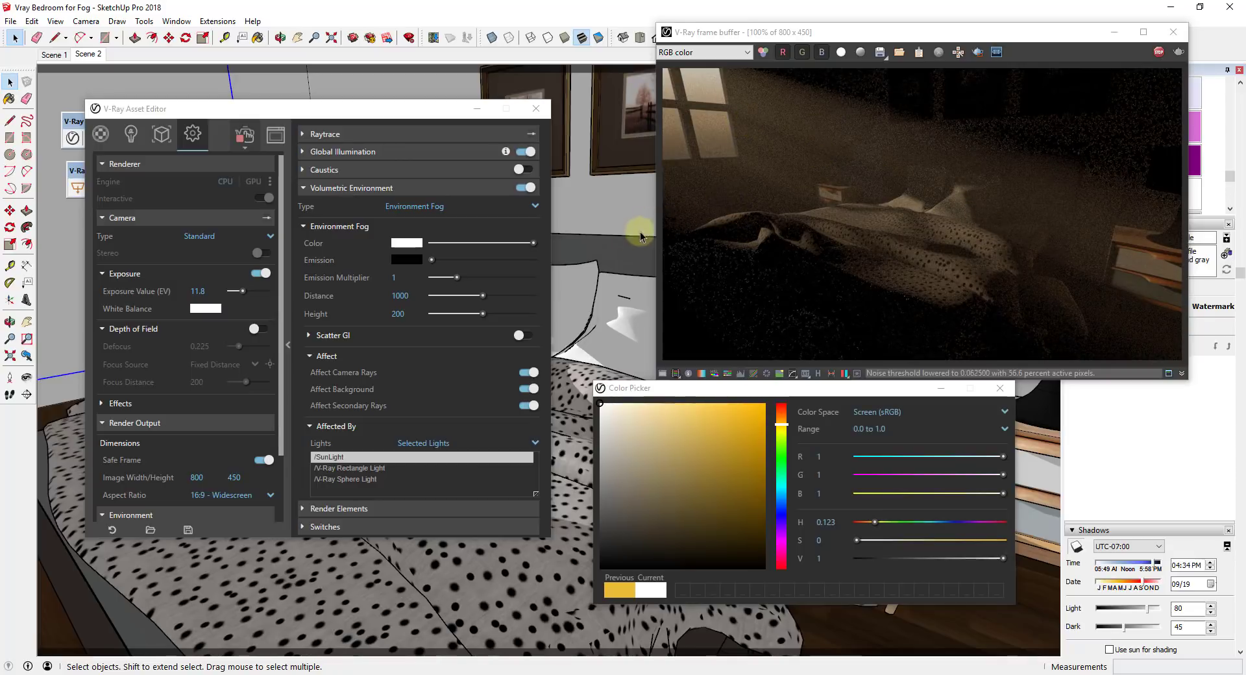
middle_drag(621, 257, 640, 255)
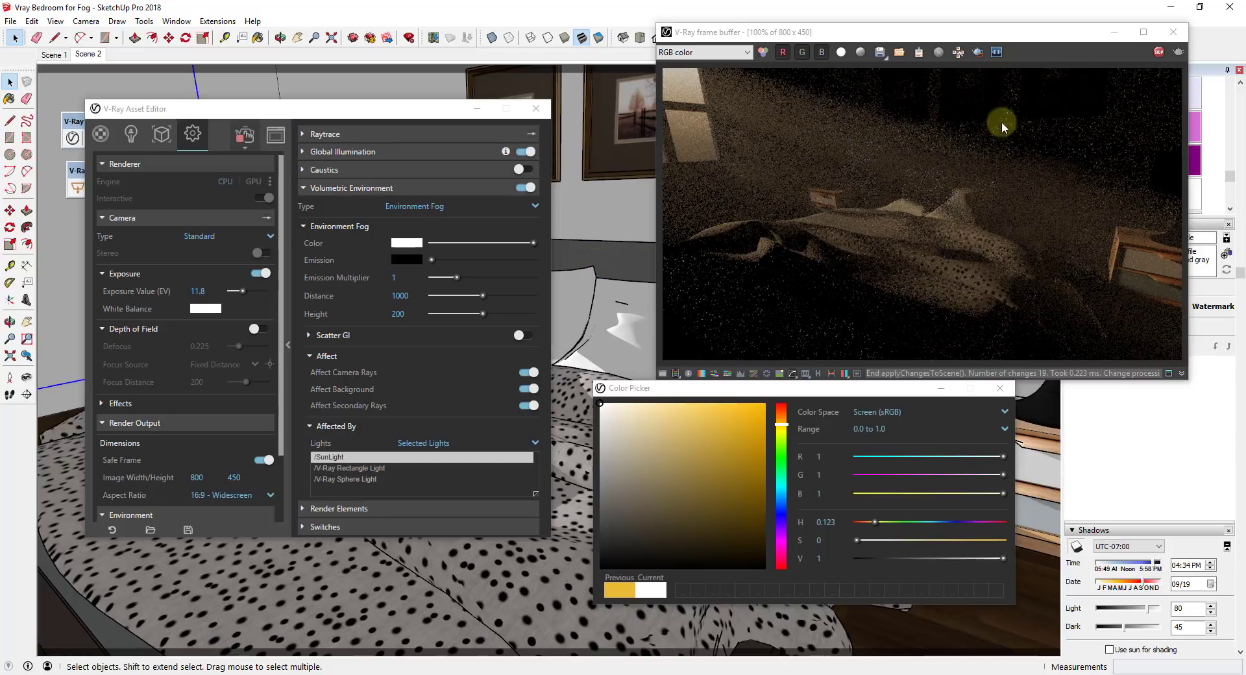
click(244, 149)
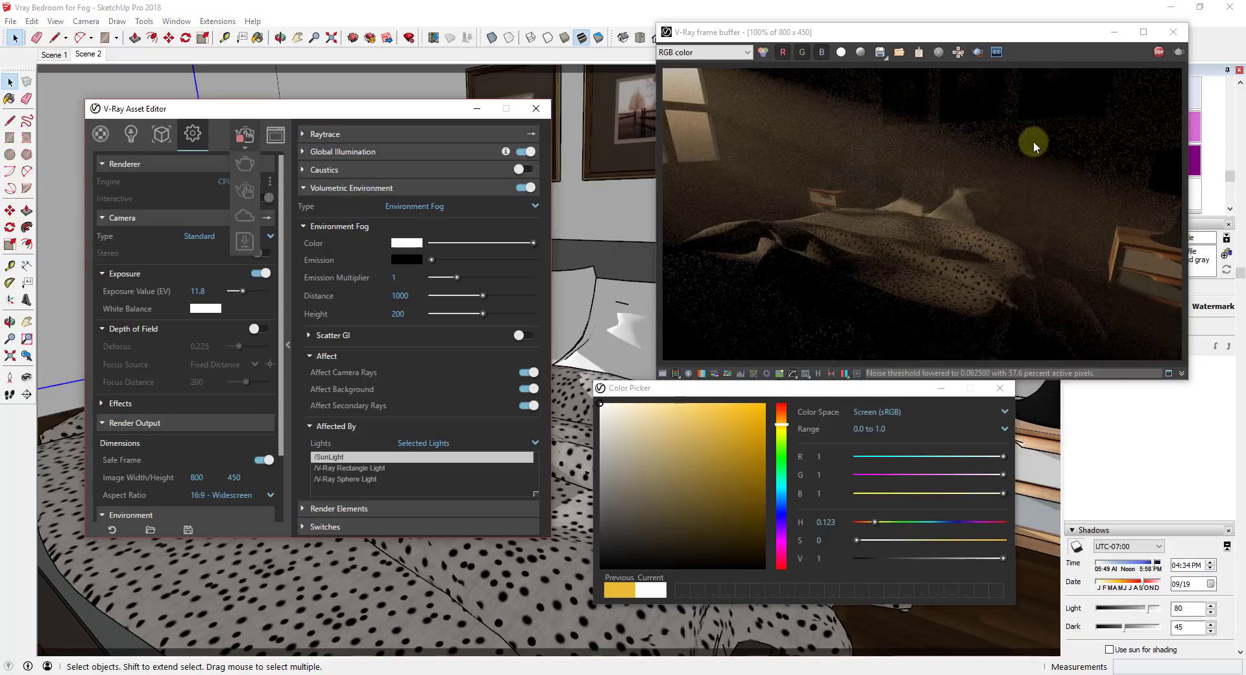
Step: Stop the interactive render, run a full production render, then stop it
click(1162, 56)
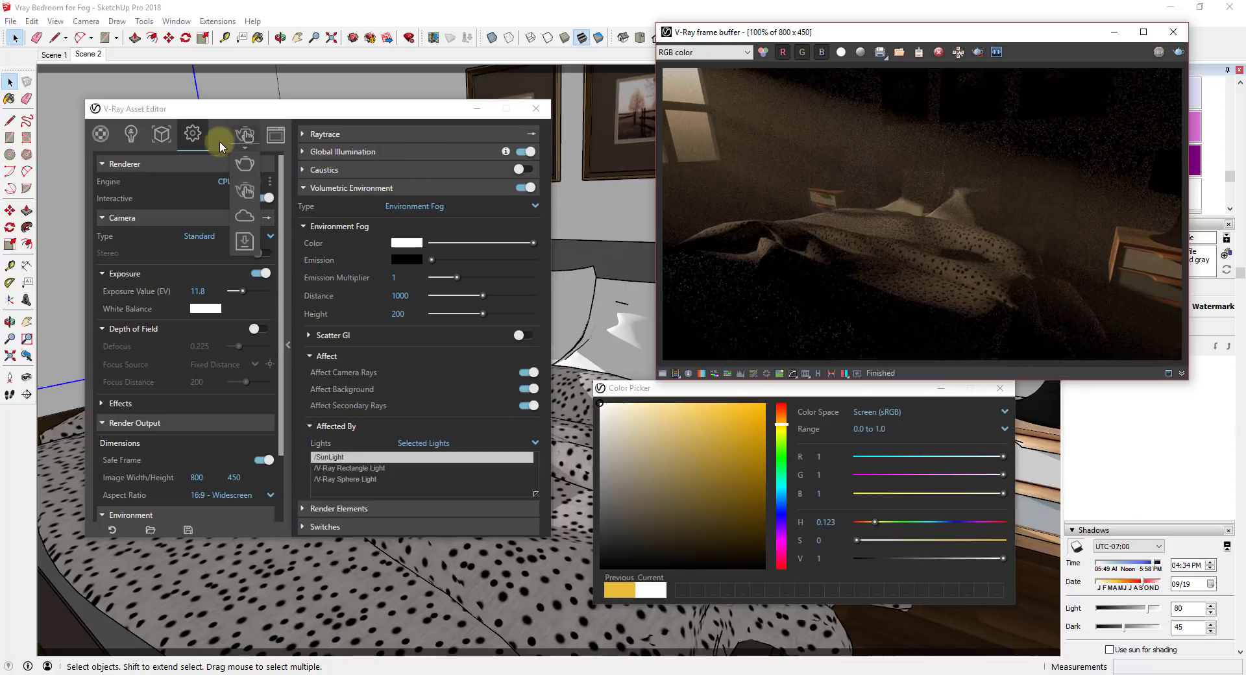
click(243, 167)
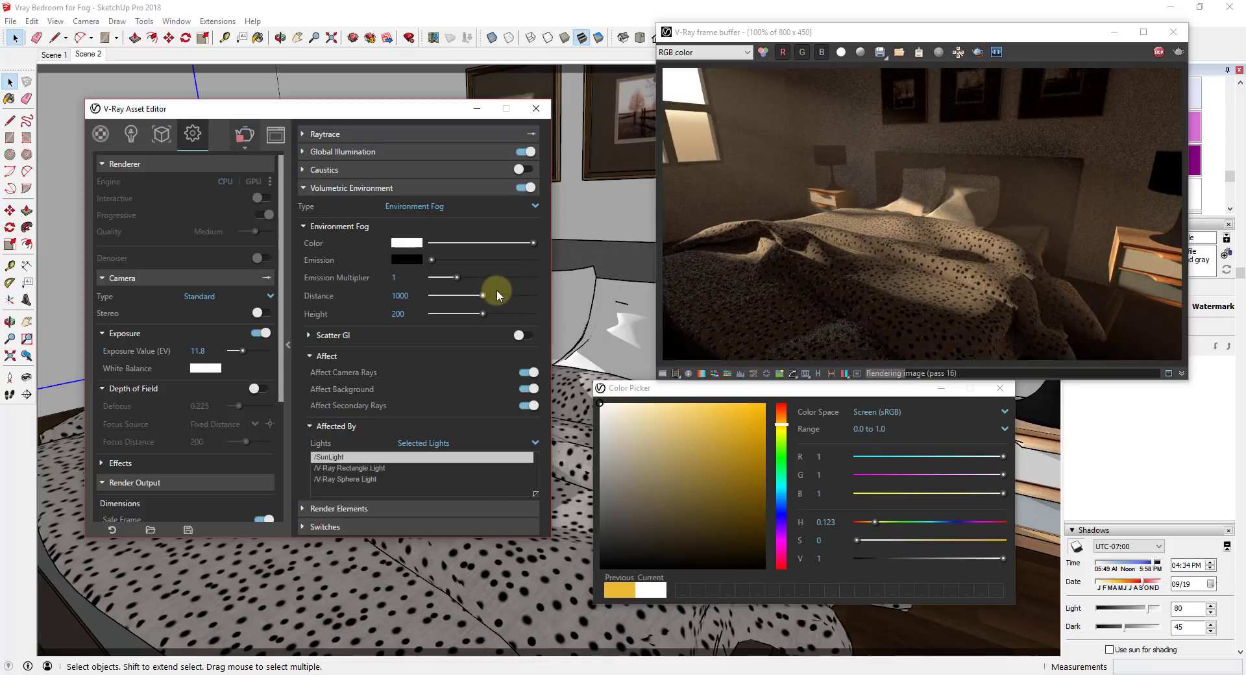
click(1159, 53)
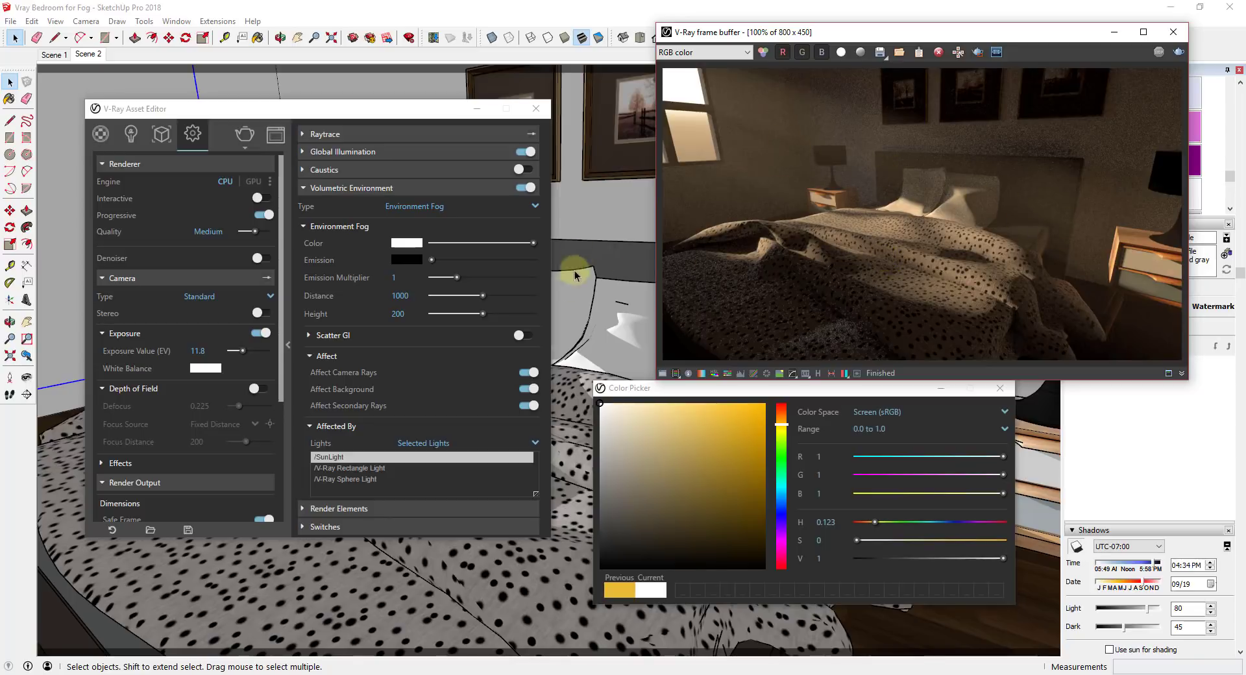
Step: Restart interactive rendering and orbit back to the bed view
drag(676, 391, 682, 400)
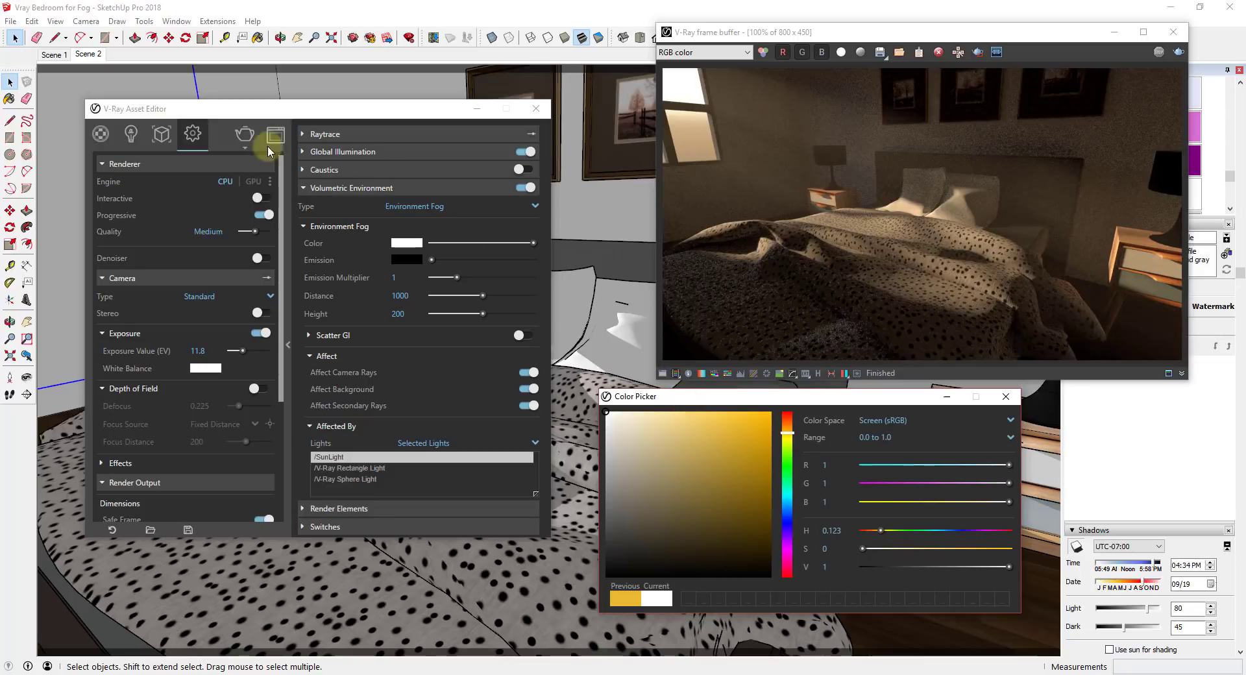
click(239, 146)
click(245, 181)
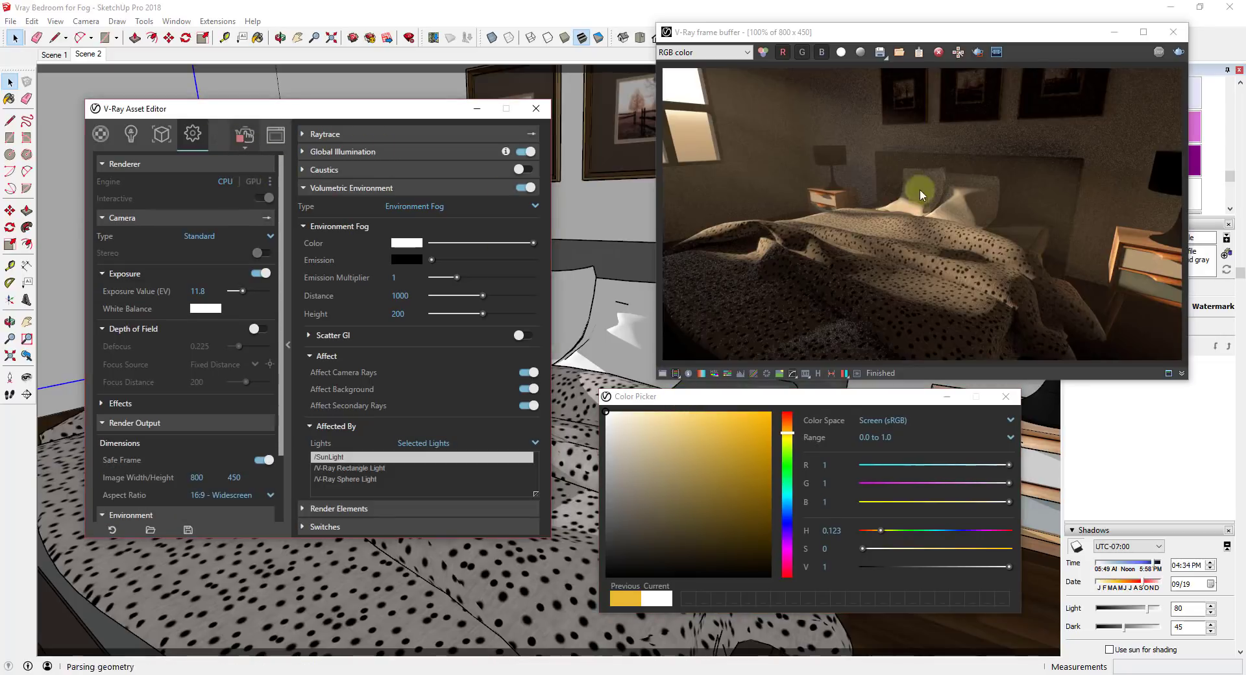
mouse_move(598, 325)
middle_down()
mouse_move(592, 314)
mouse_move(628, 310)
mouse_move(612, 286)
mouse_move(583, 284)
mouse_move(590, 250)
middle_up()
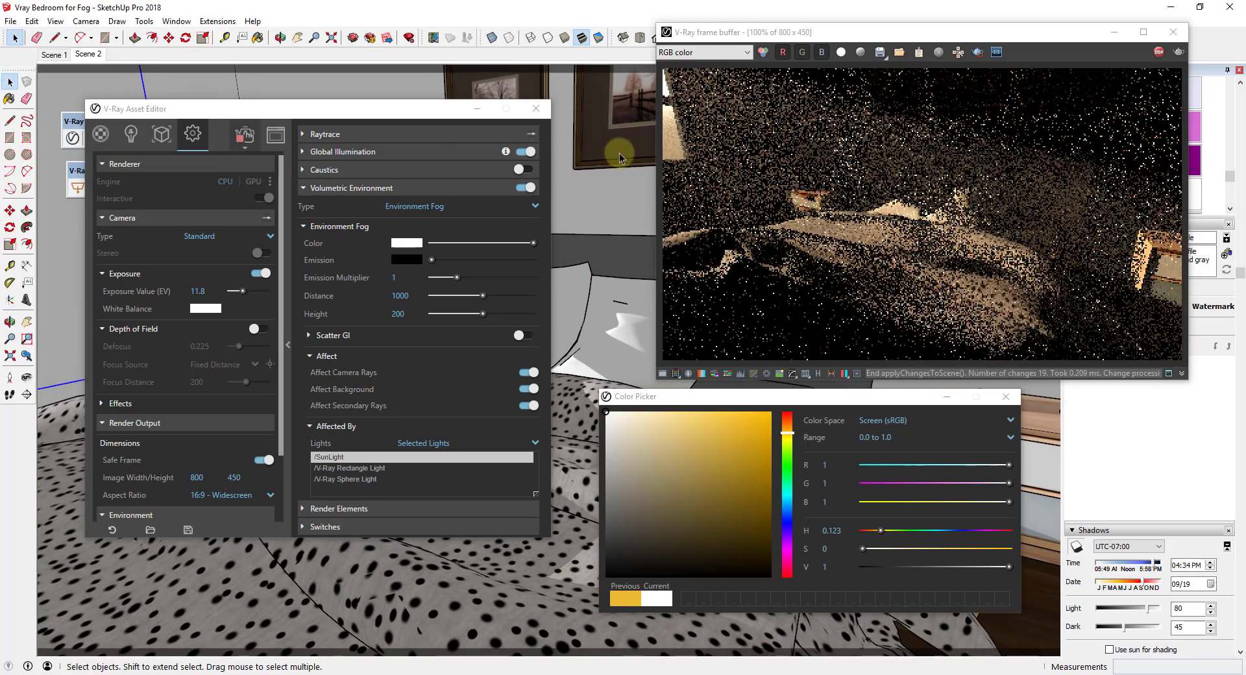
scroll(619, 180, down, 1)
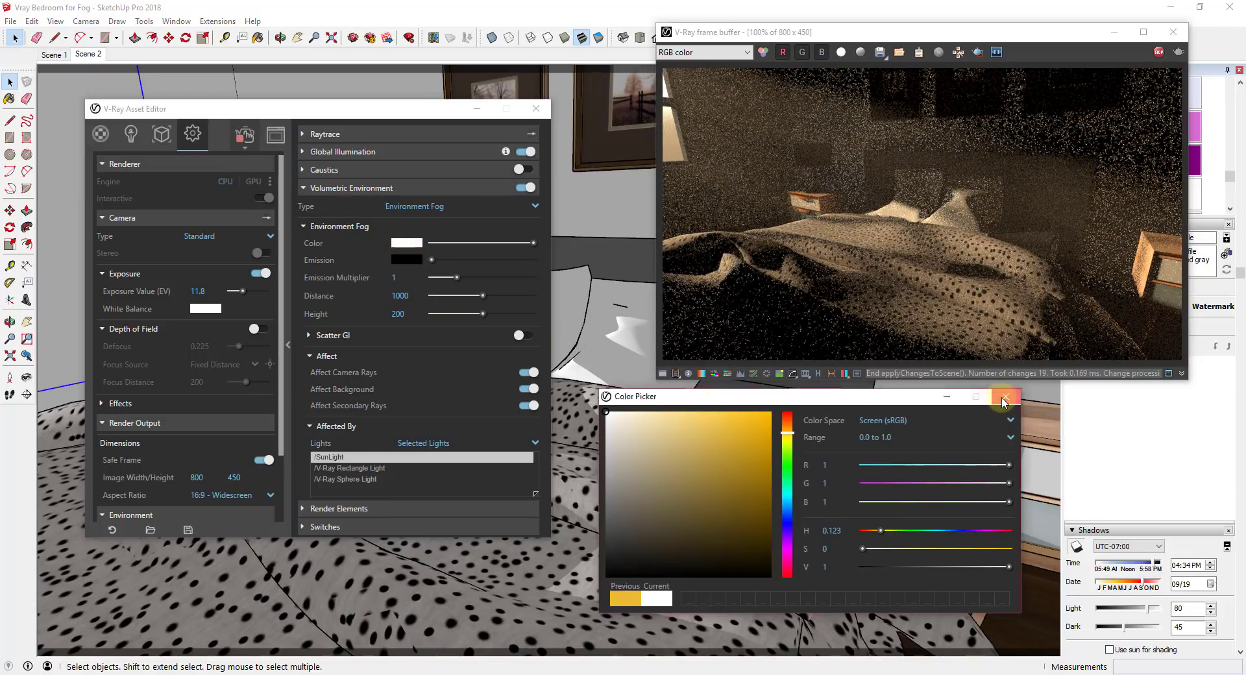
Step: Reopen the fog Color swatch and pick a saturated amber-orange for the environment fog
click(1005, 395)
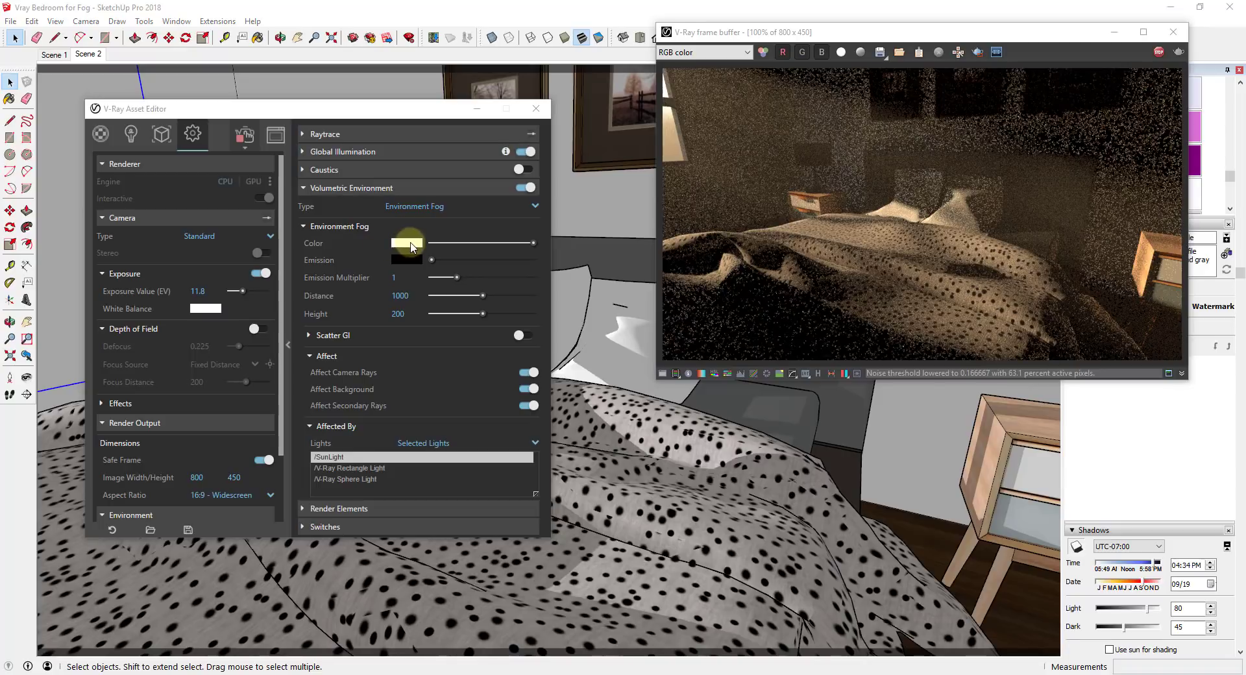
click(411, 248)
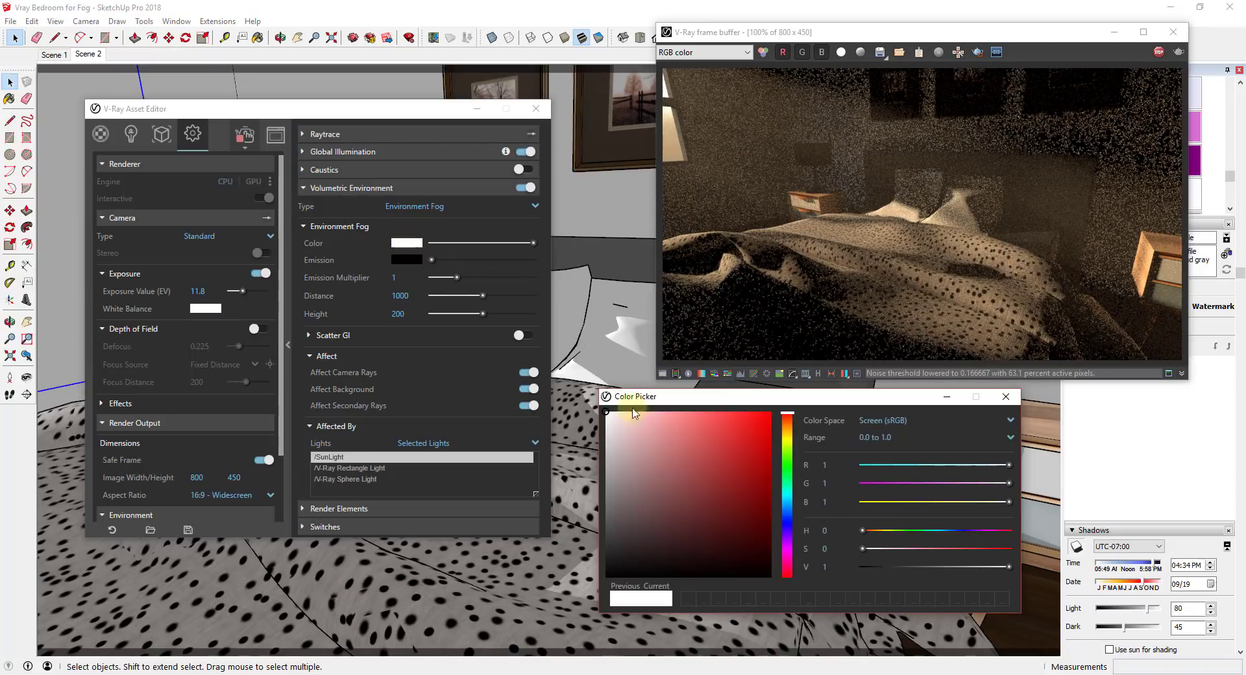
click(788, 441)
drag(789, 443, 788, 430)
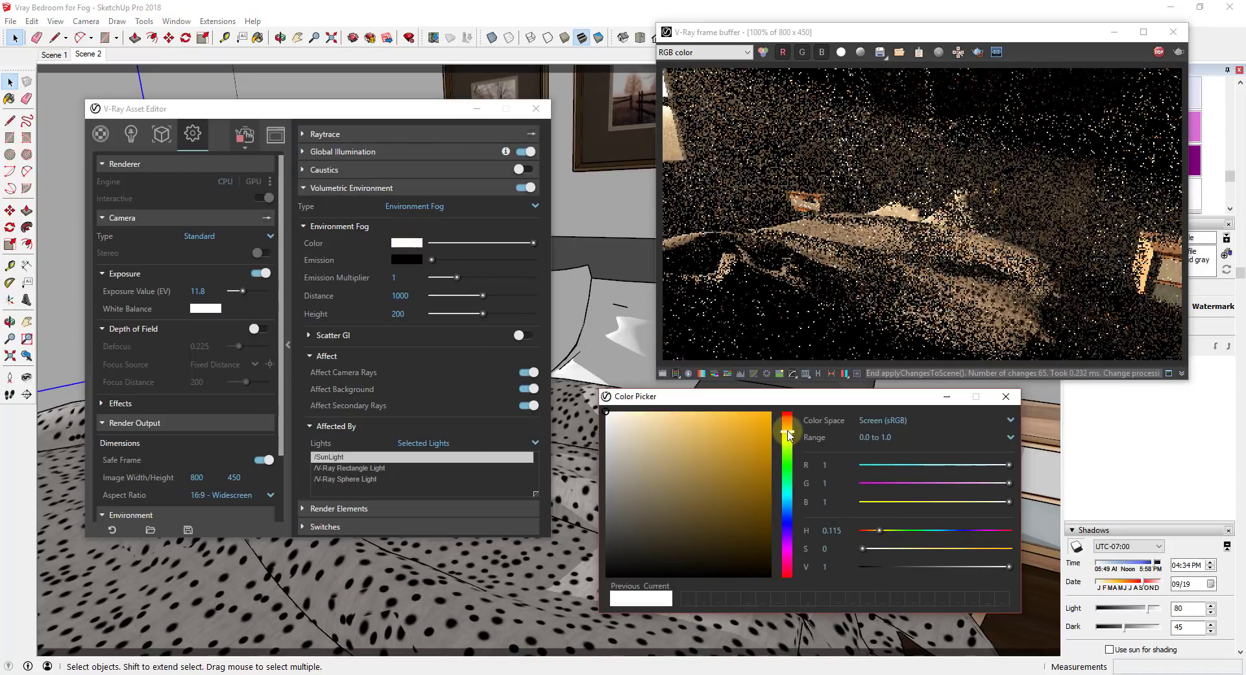
click(714, 434)
drag(714, 434, 737, 429)
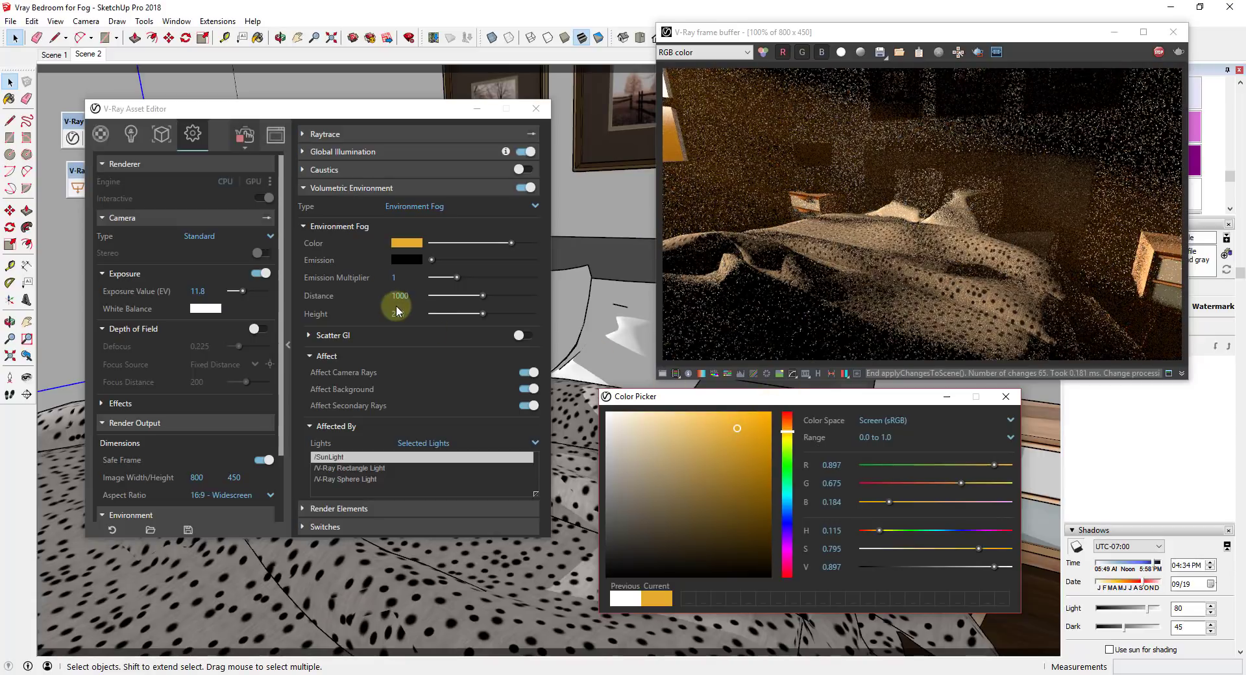
Step: Try fog Distance values from 1918.7 down to about 600, then enter exactly 660
drag(481, 298, 462, 296)
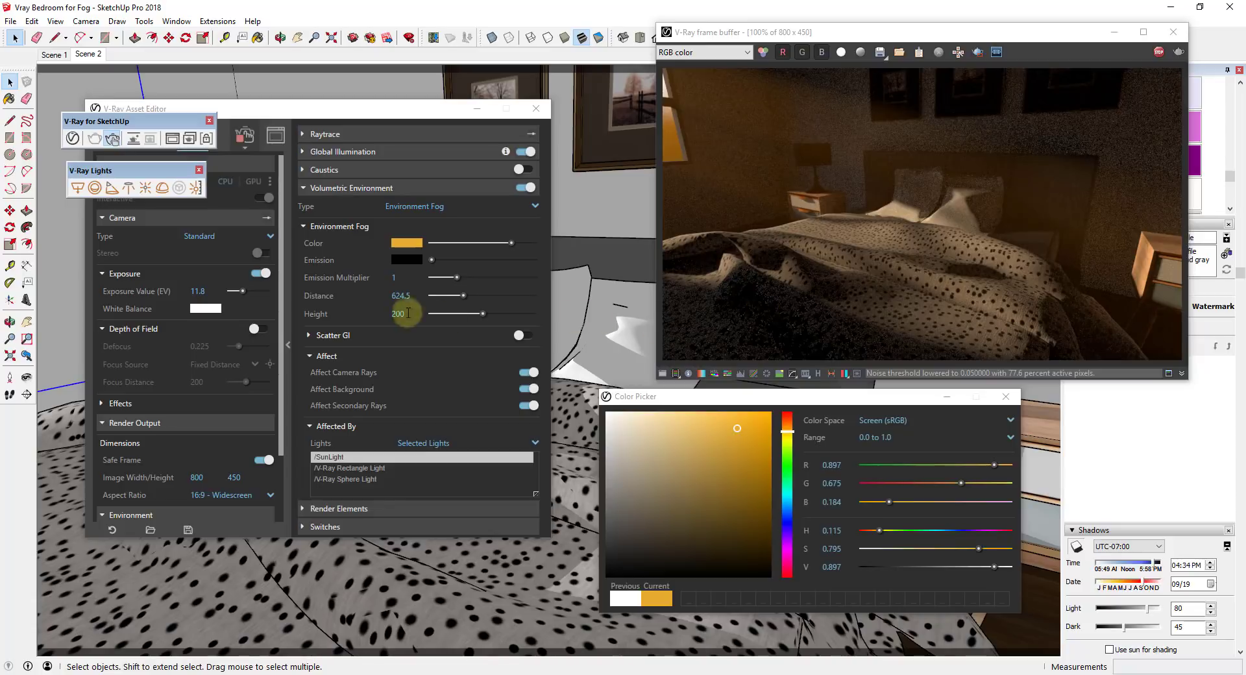
click(470, 296)
drag(519, 296, 530, 298)
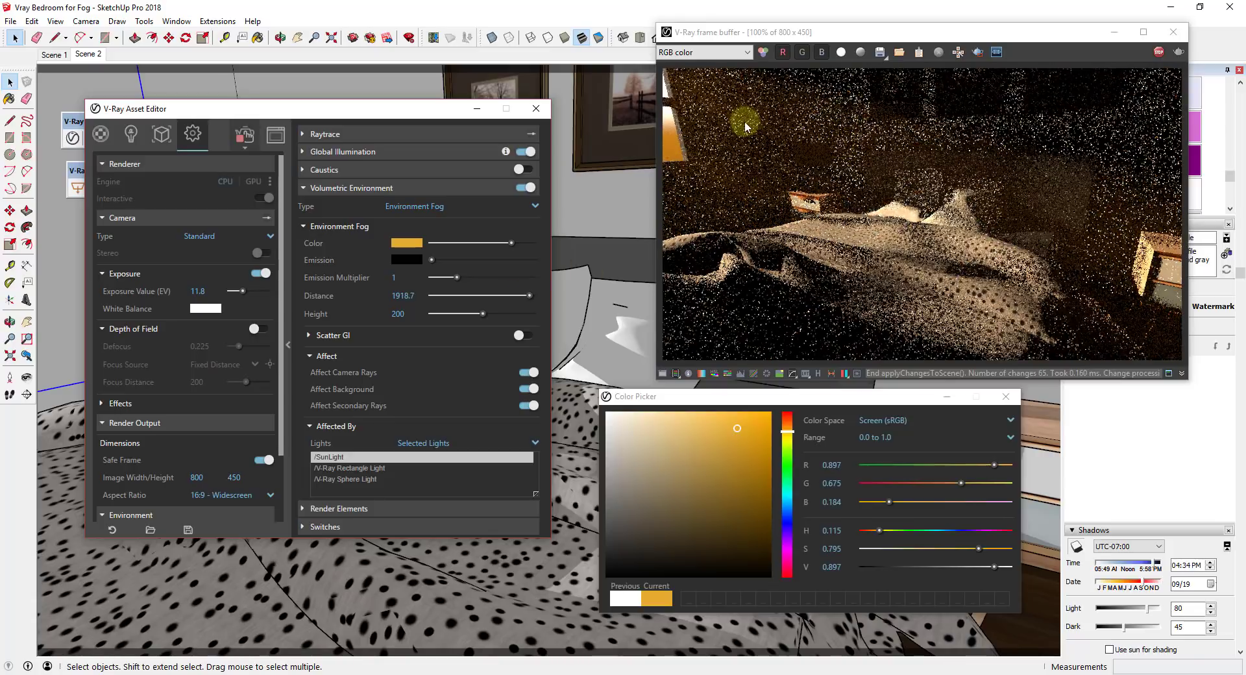
click(980, 328)
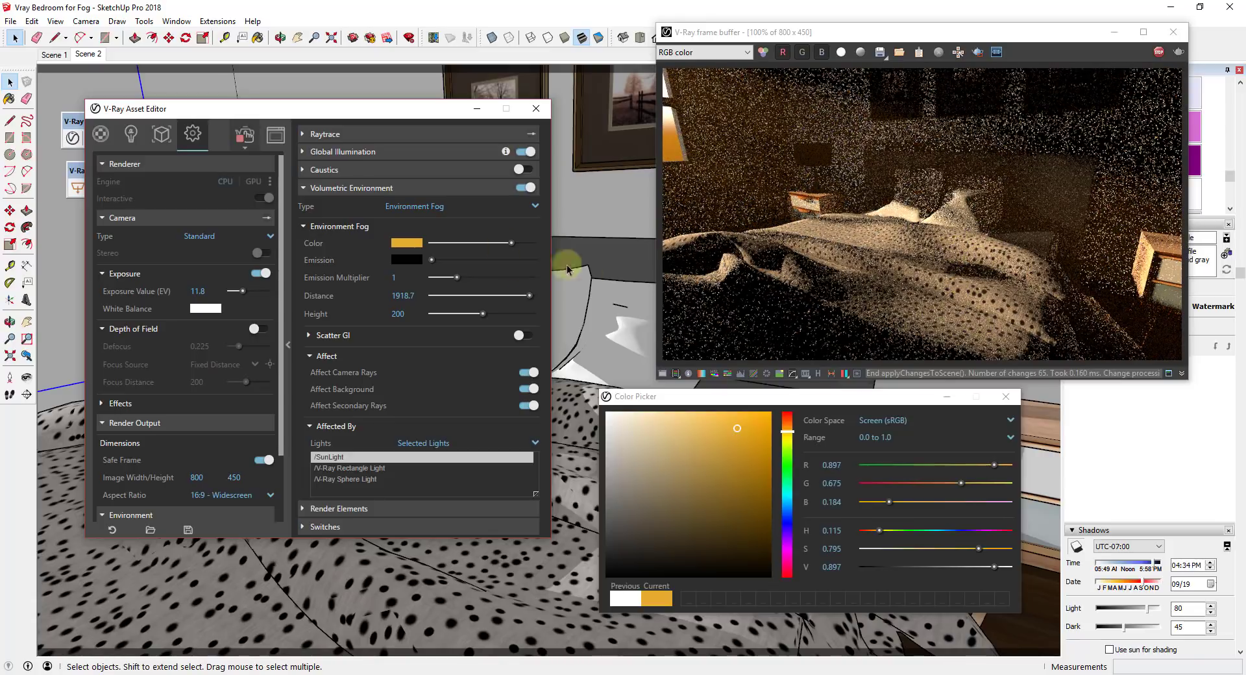
drag(527, 296, 445, 294)
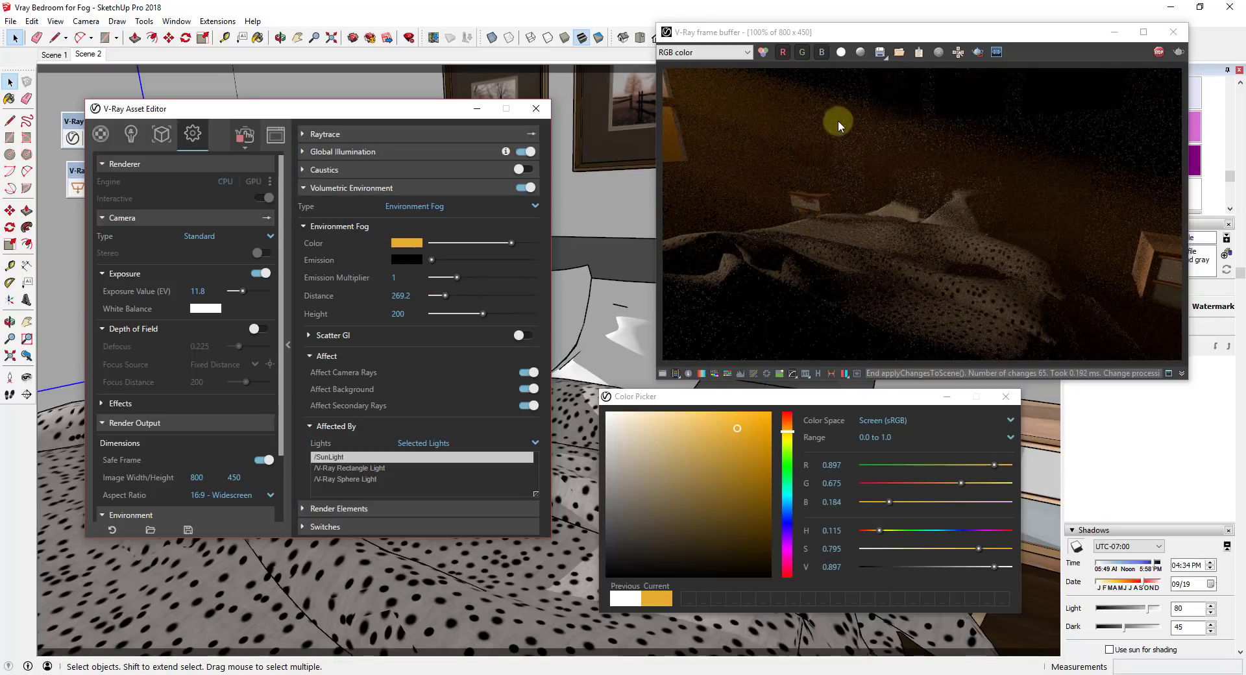
drag(445, 296, 462, 299)
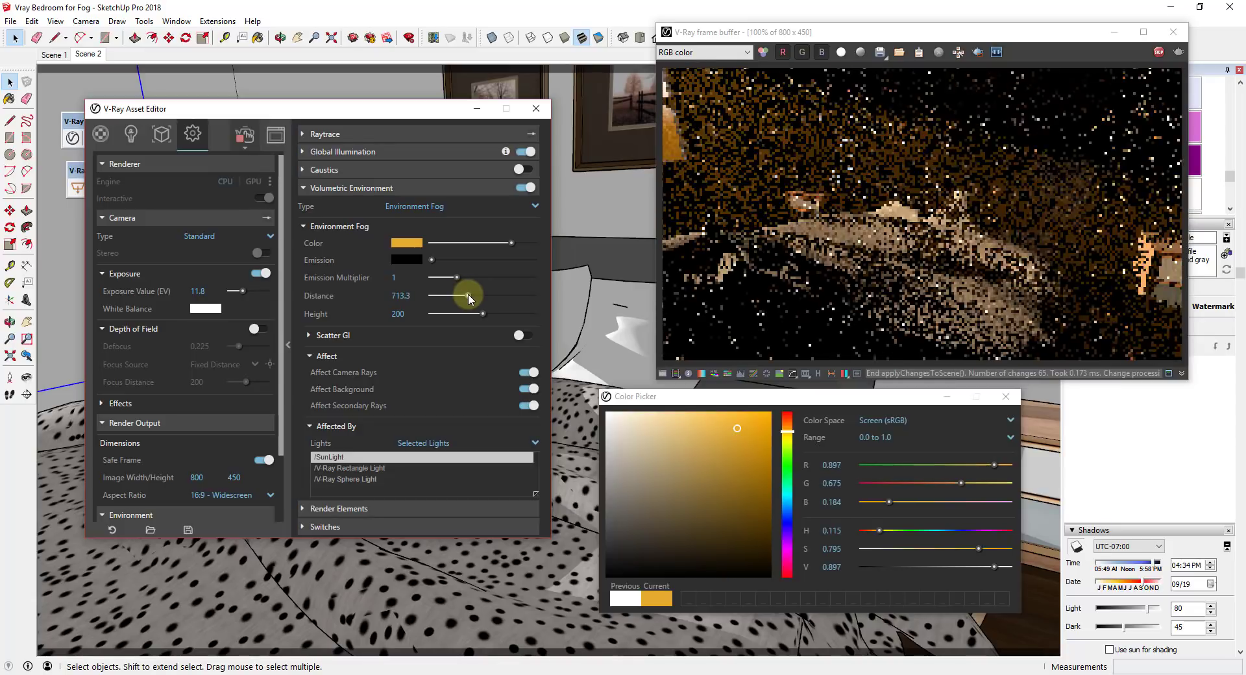
drag(469, 293, 466, 294)
double_click(415, 298)
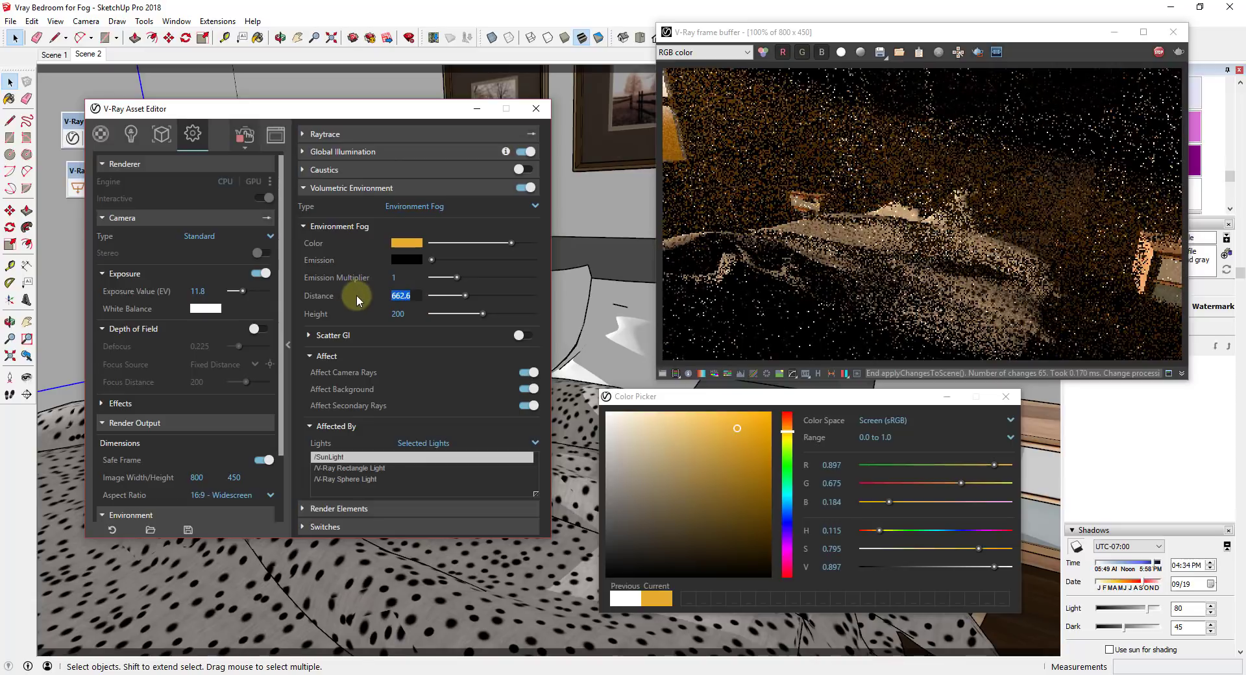
text(660)
key(Return)
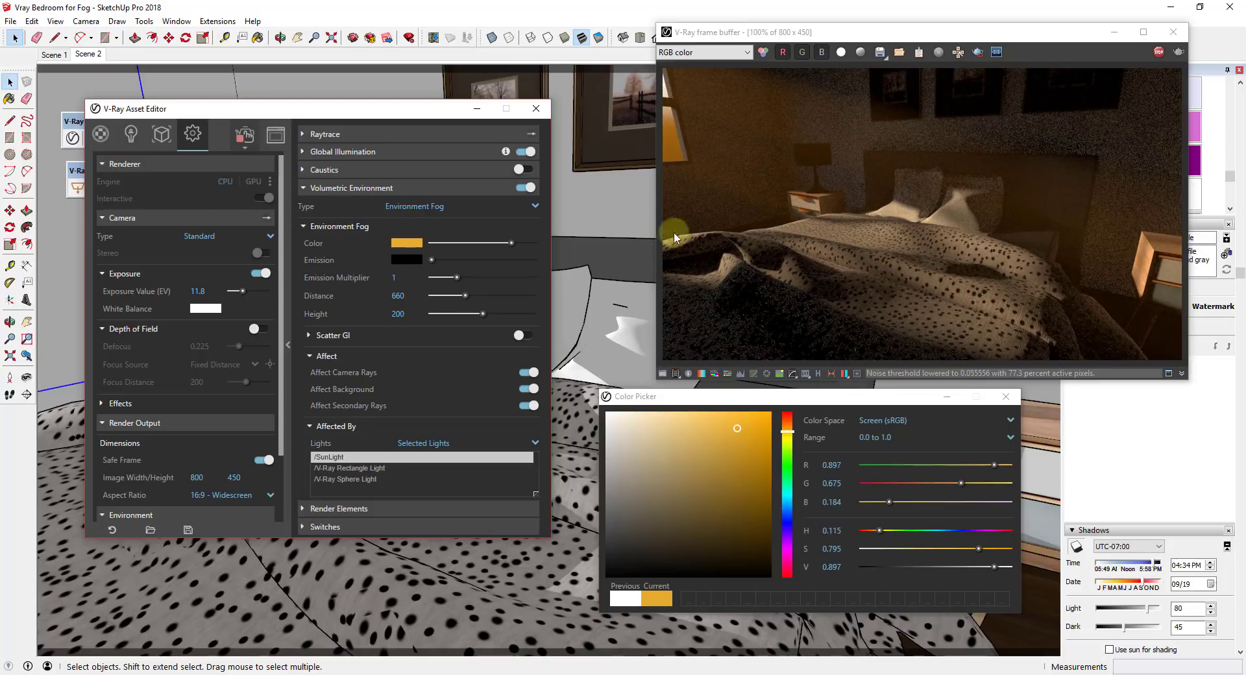
Step: Drag-test several environment fog Height values, then enter exactly 100
drag(479, 313, 526, 311)
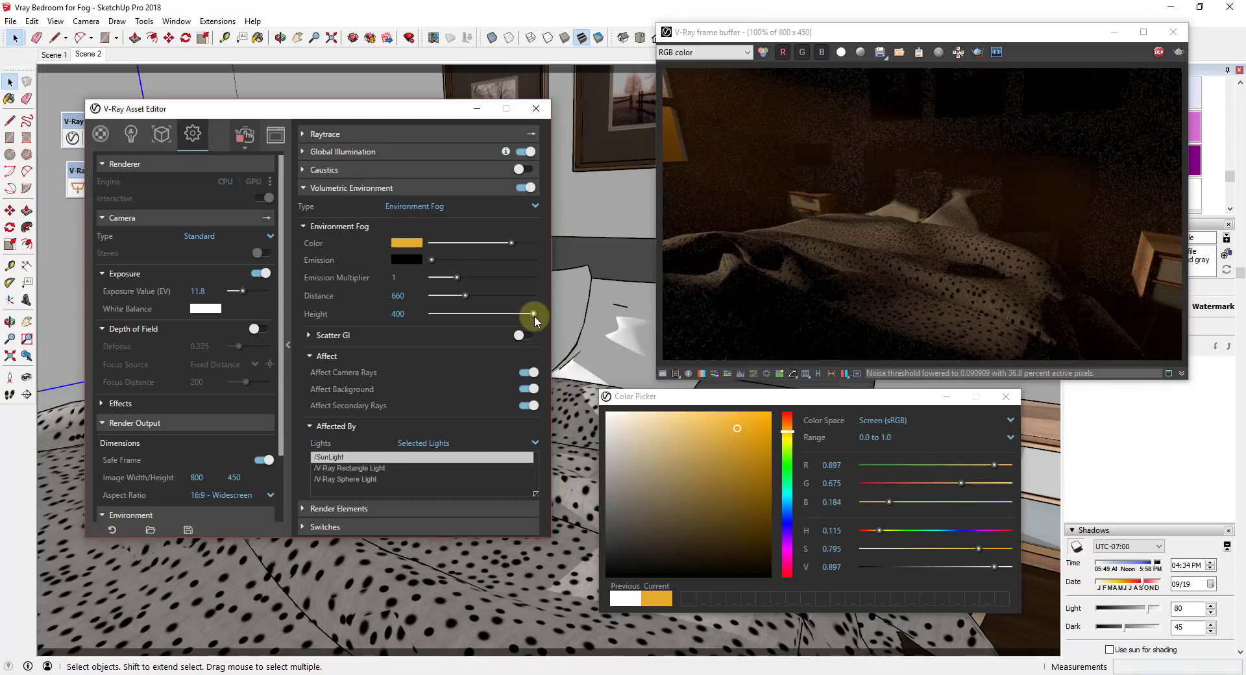
drag(534, 315, 511, 317)
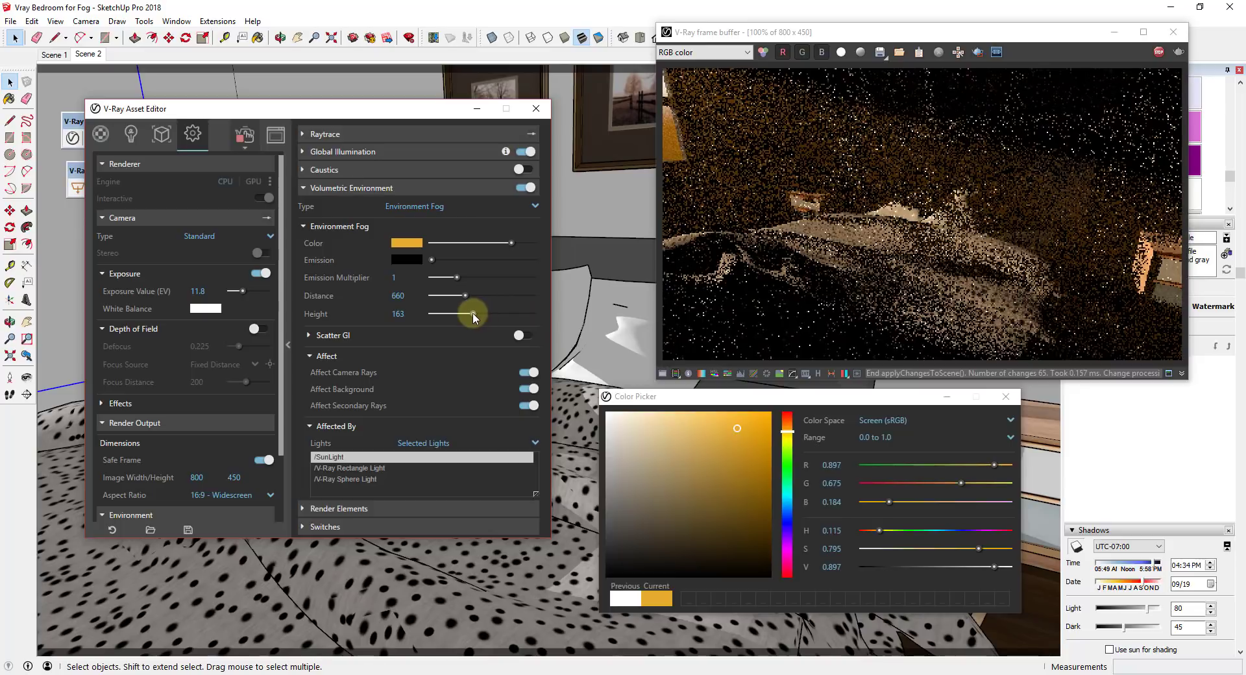
drag(473, 316, 438, 313)
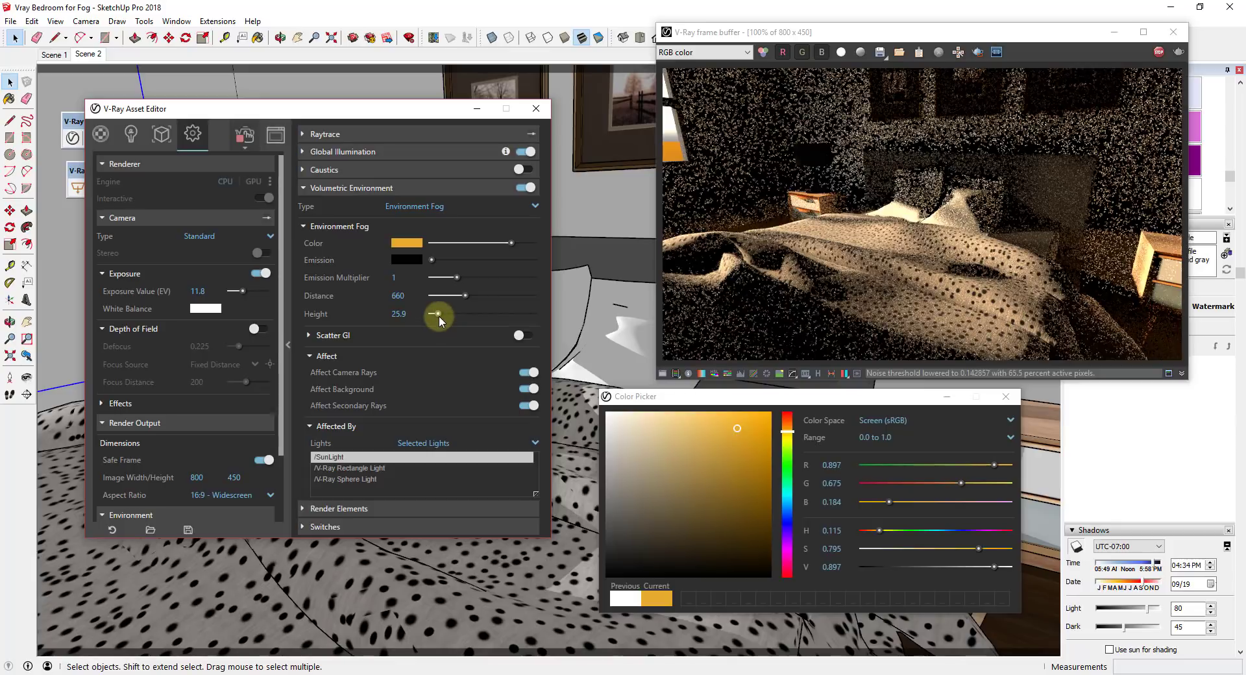
drag(439, 320, 451, 318)
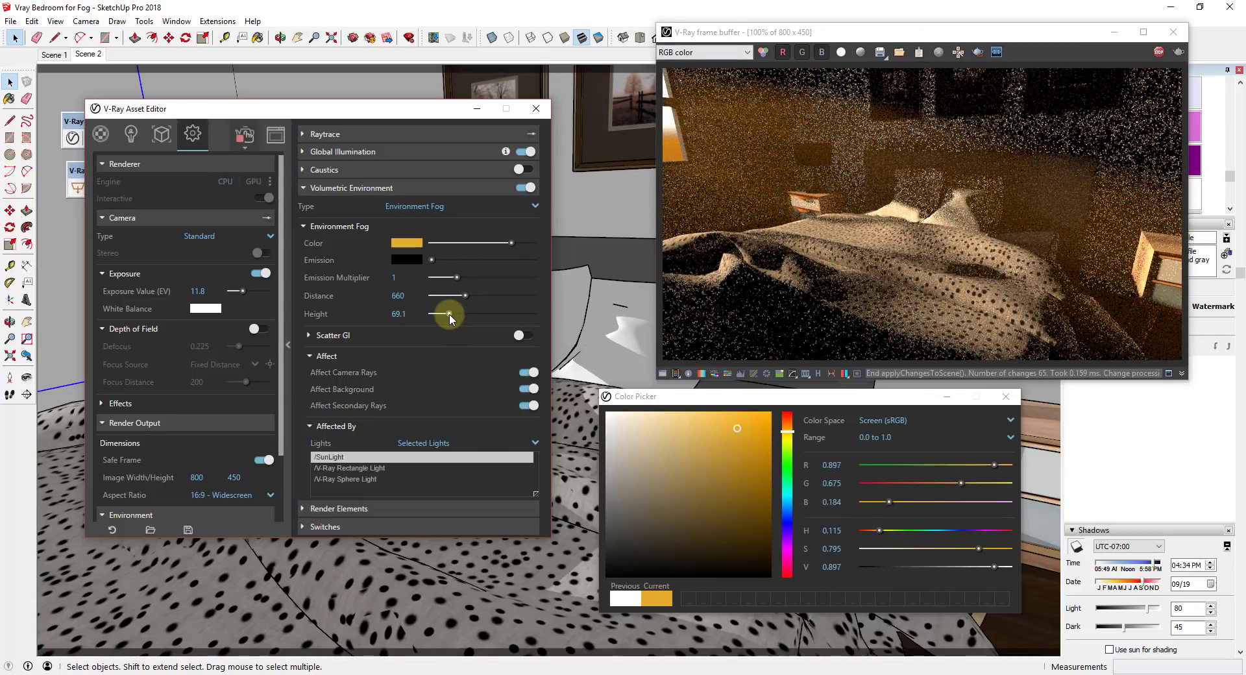
click(398, 314)
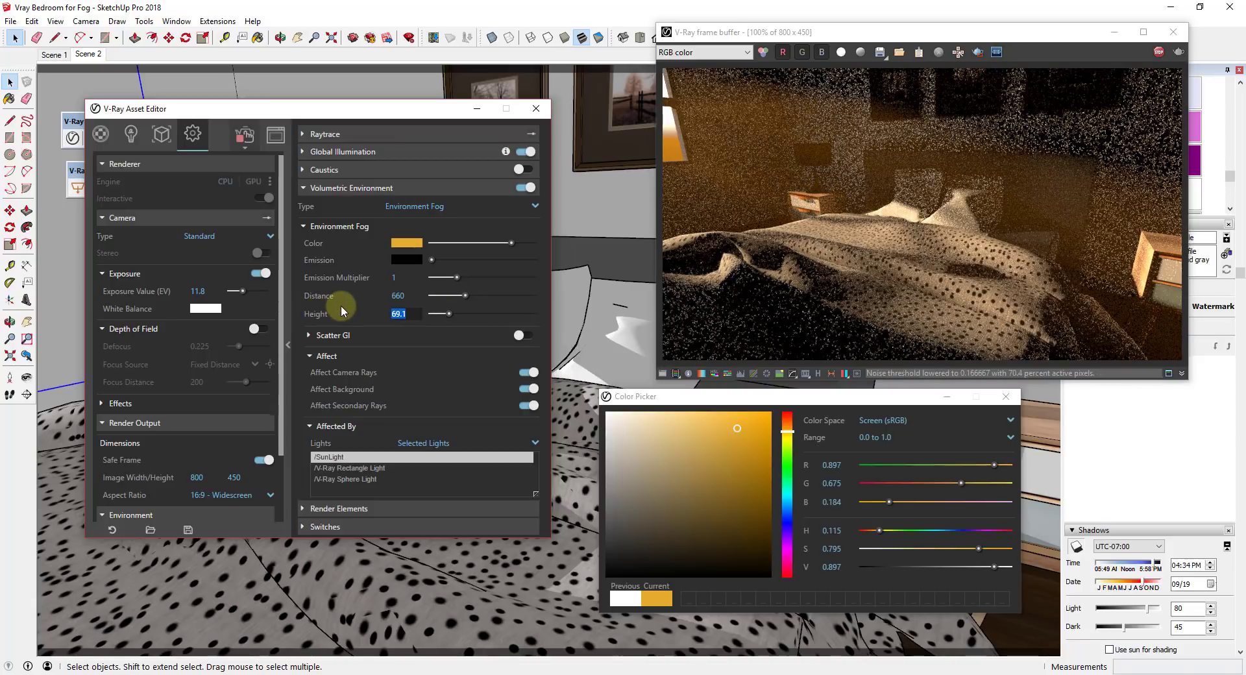
text(100)
key(Return)
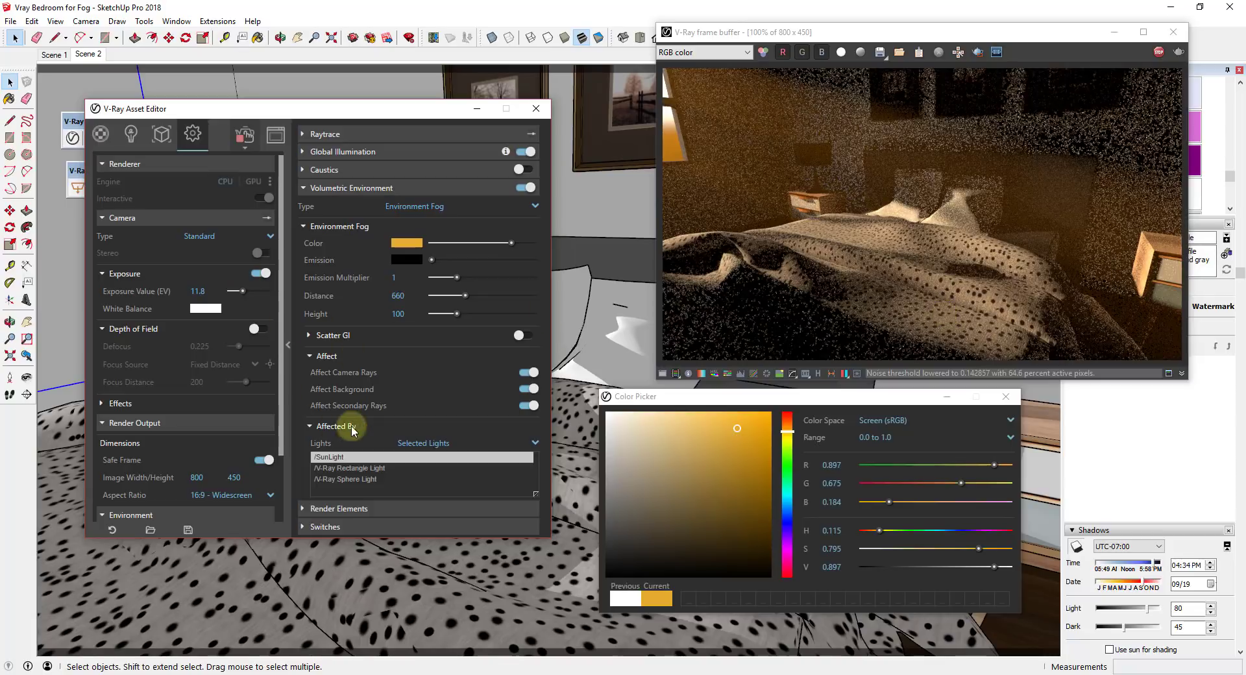
click(436, 442)
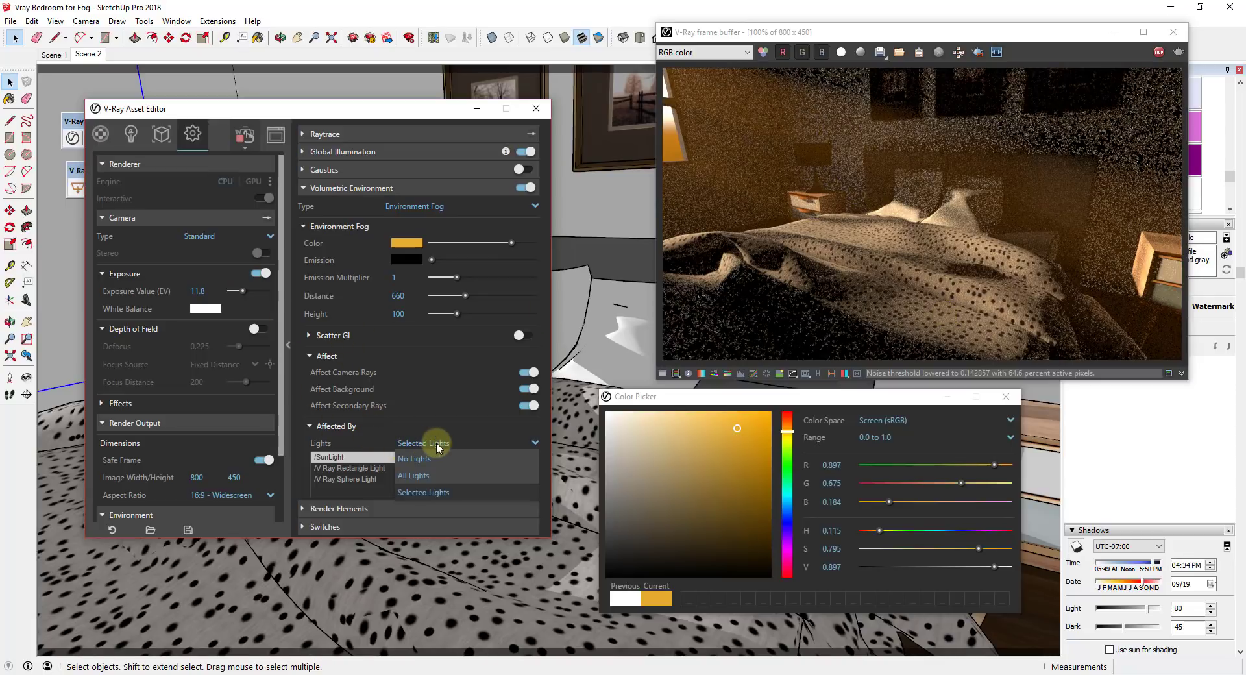
click(440, 442)
click(430, 441)
click(421, 459)
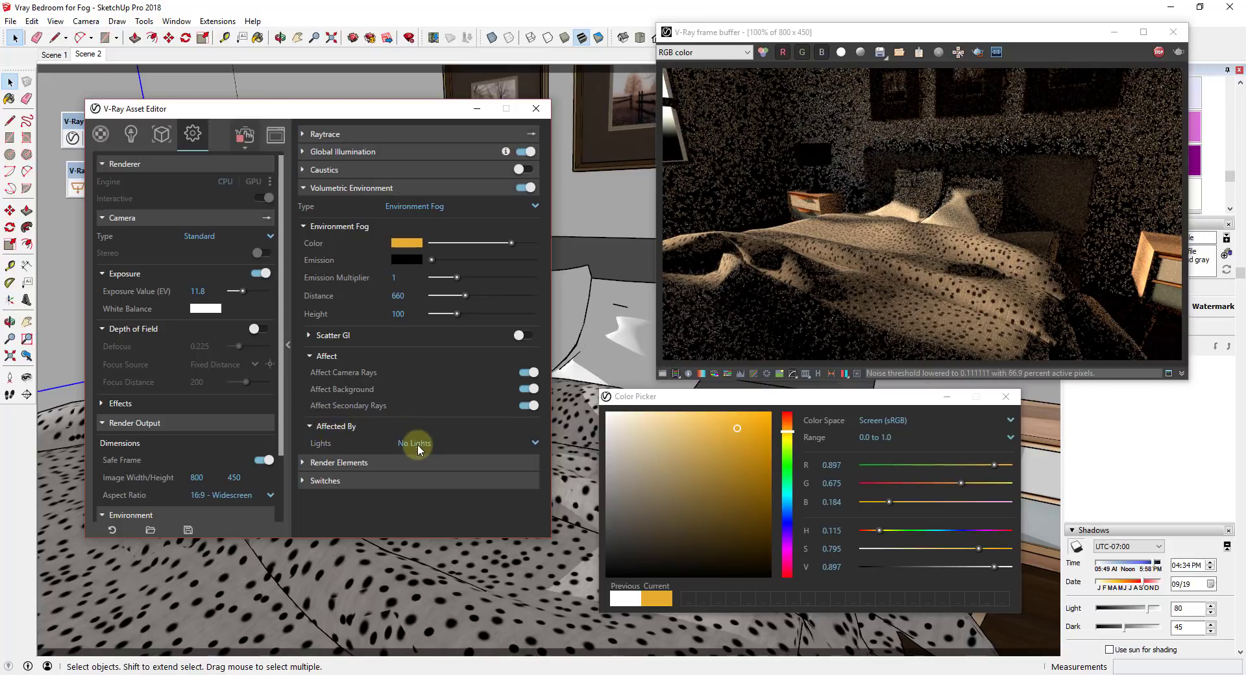
click(453, 447)
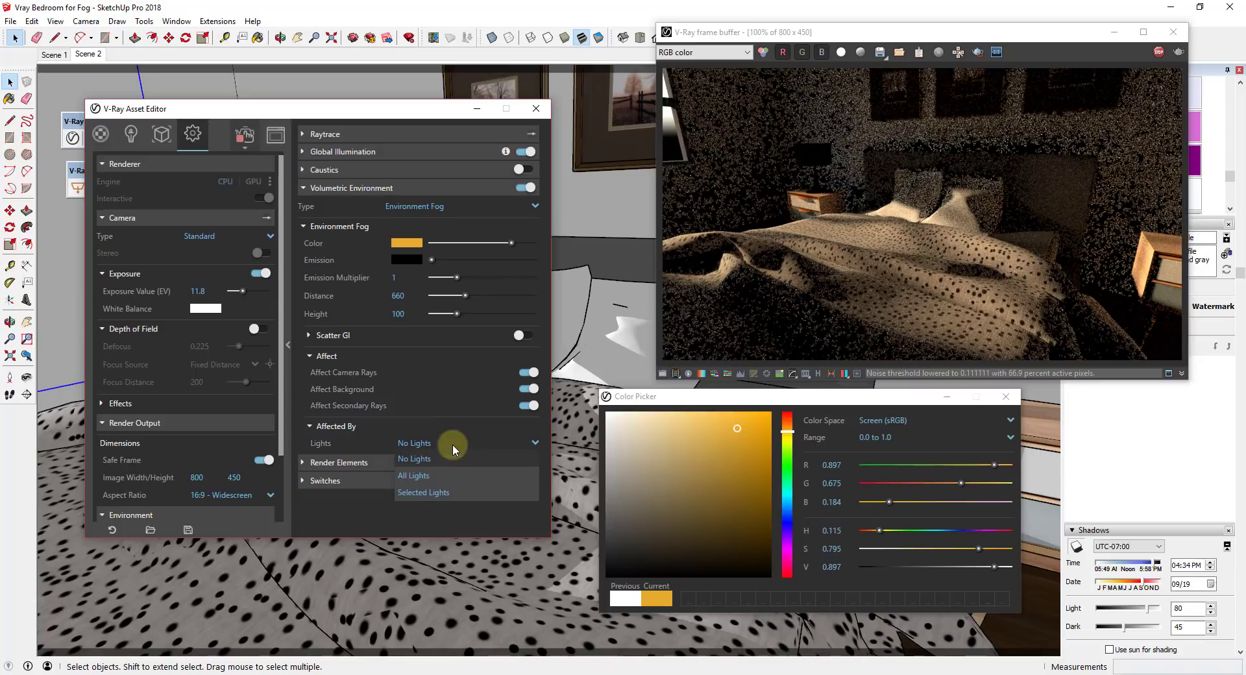
click(428, 477)
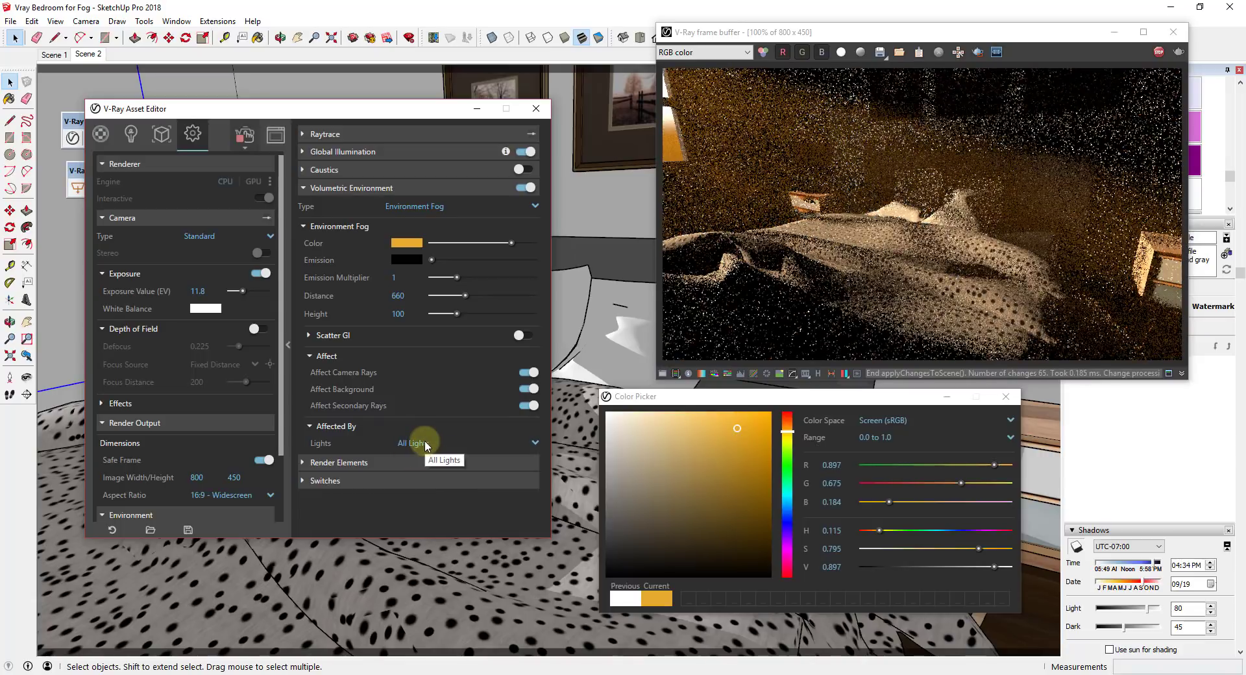
click(426, 445)
click(426, 493)
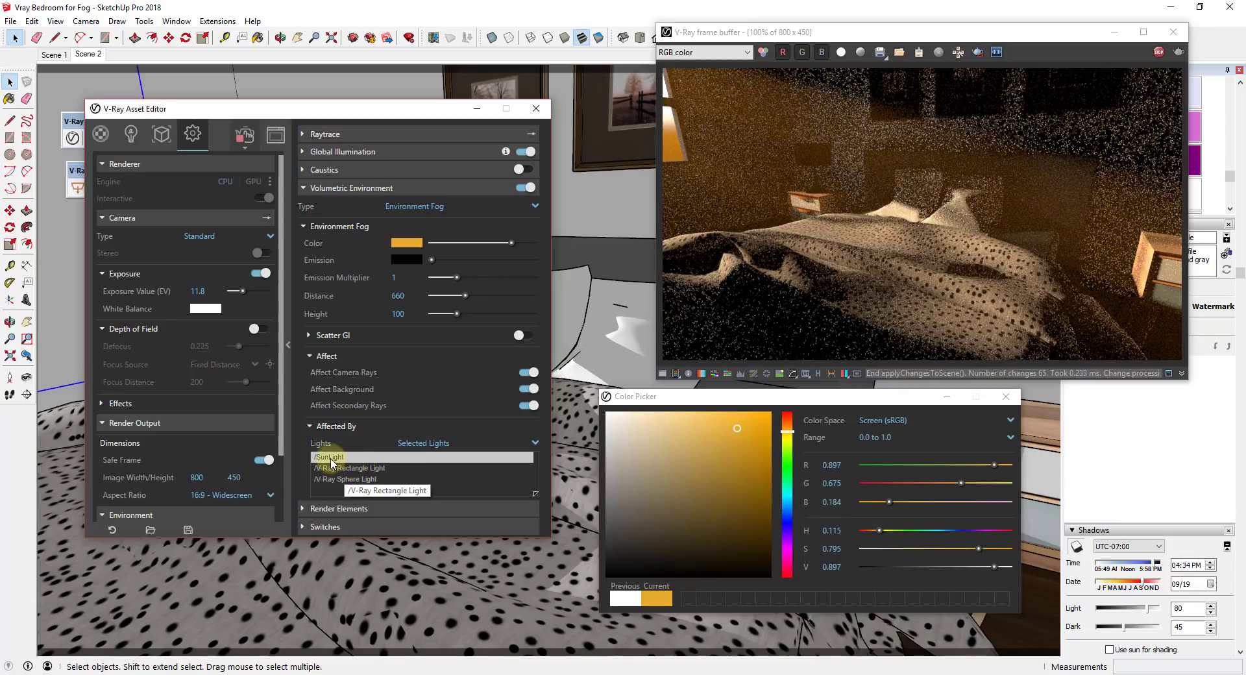
click(347, 458)
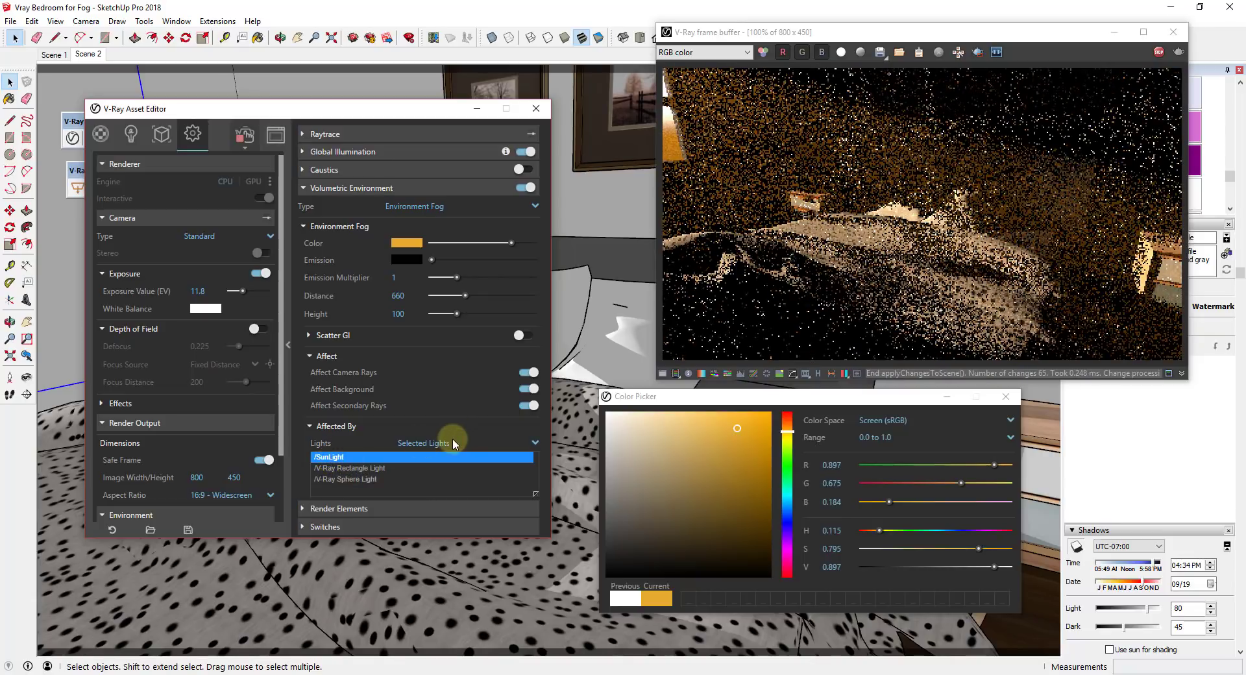
ctrl+click(342, 479)
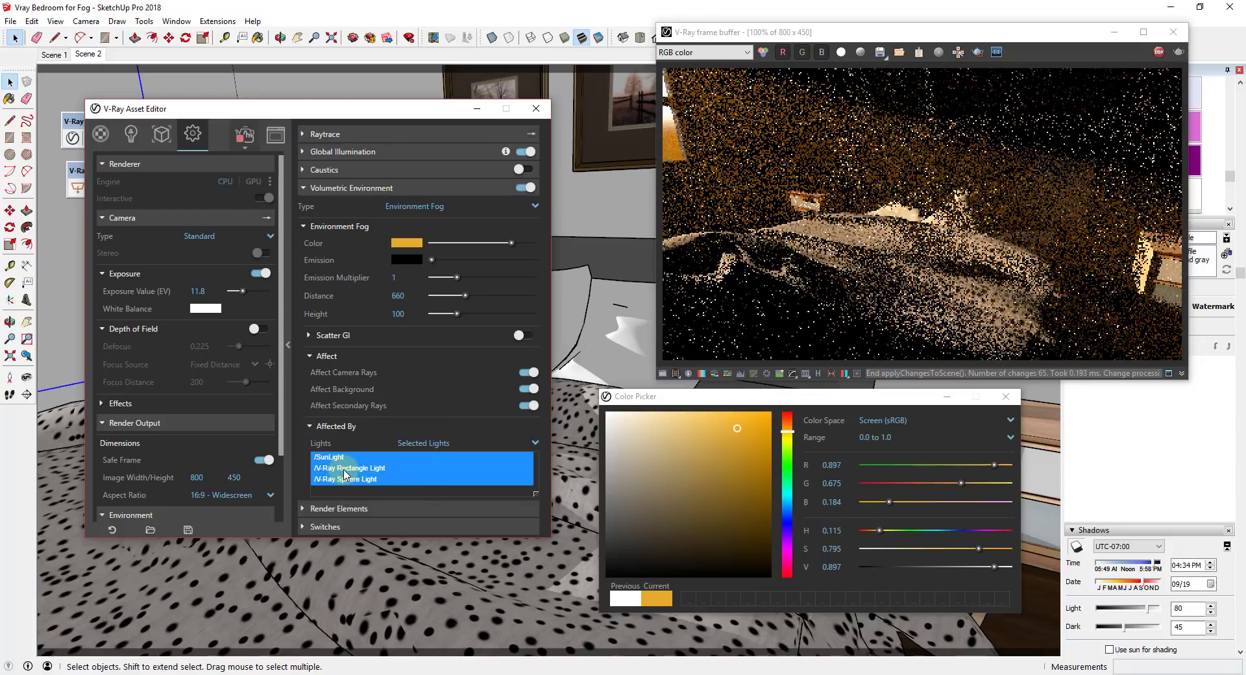
click(331, 457)
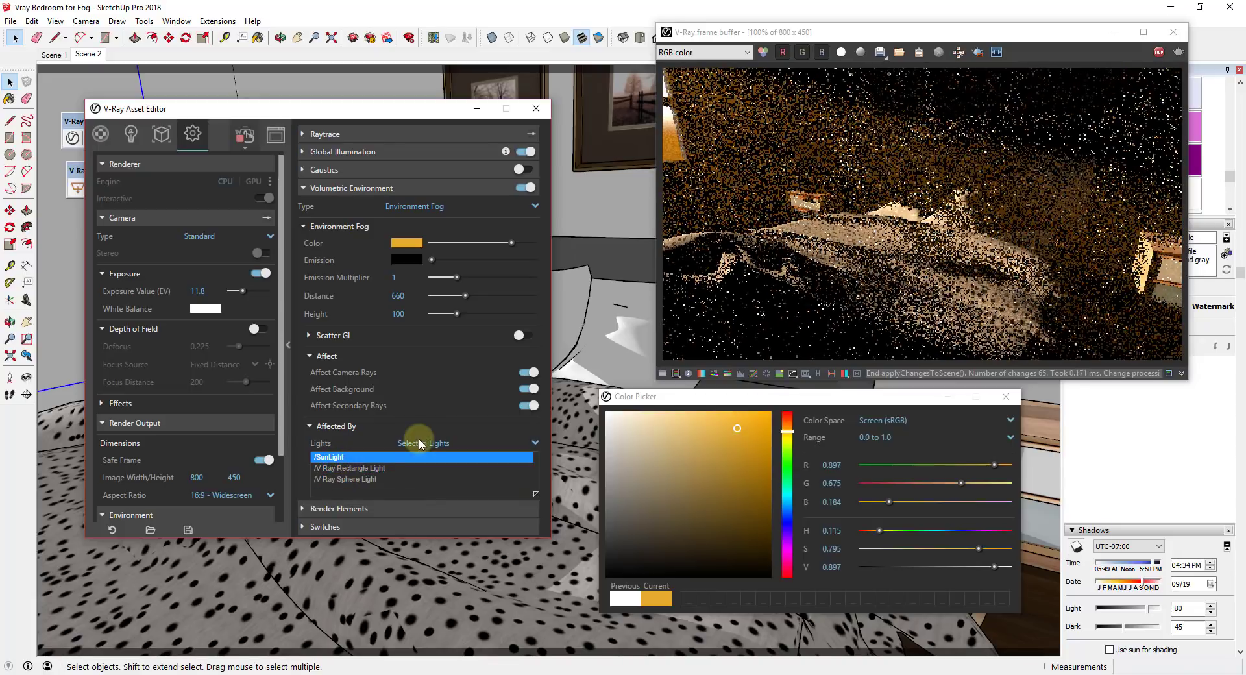
click(422, 441)
click(443, 443)
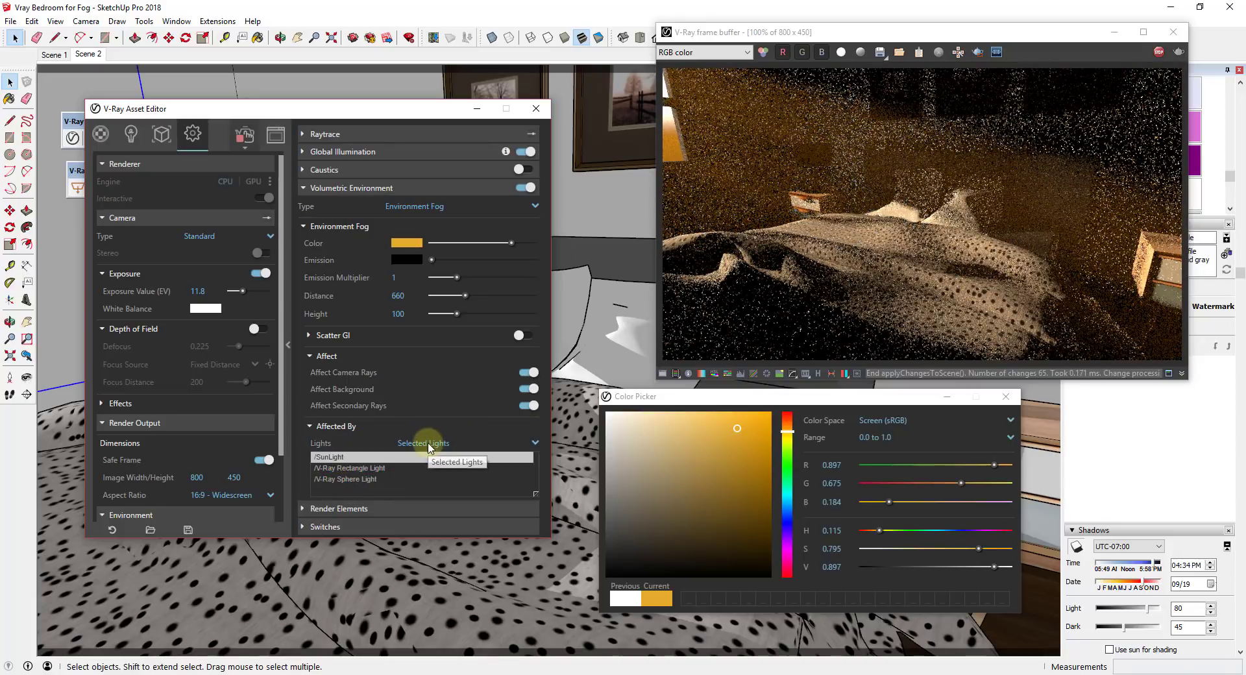
click(411, 265)
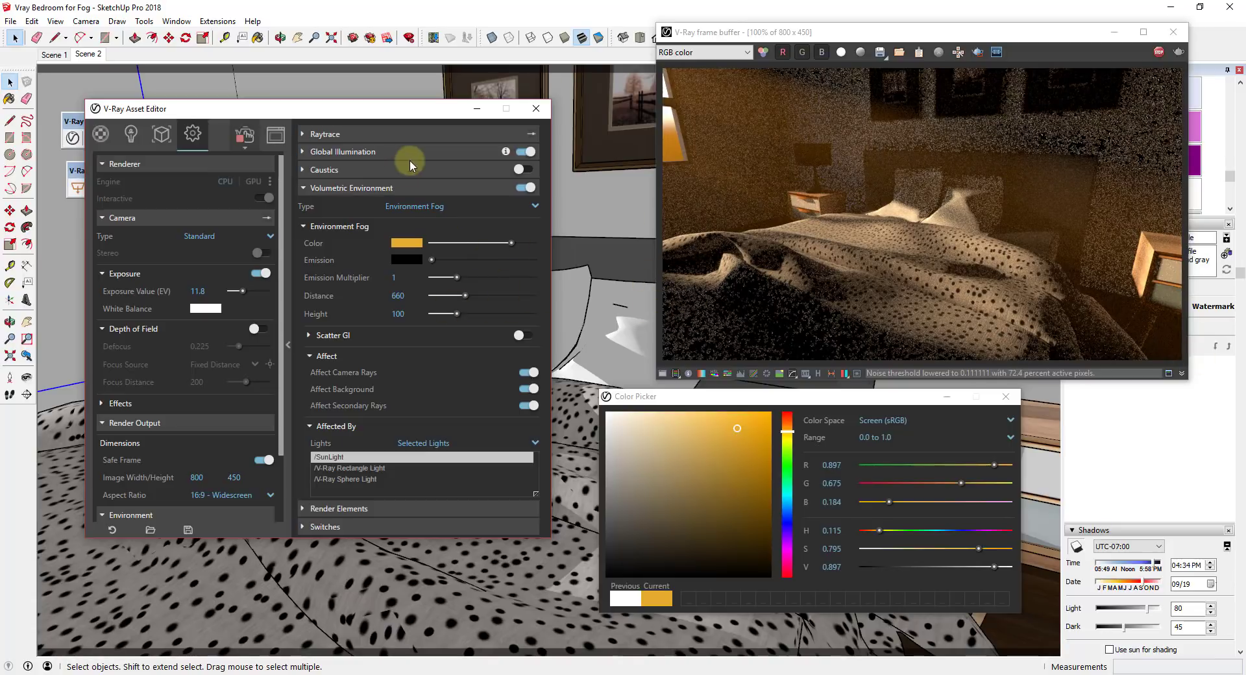
Step: Replace the interactive render with a full V-Ray production render, stop it, and show the Lights tab
click(1159, 54)
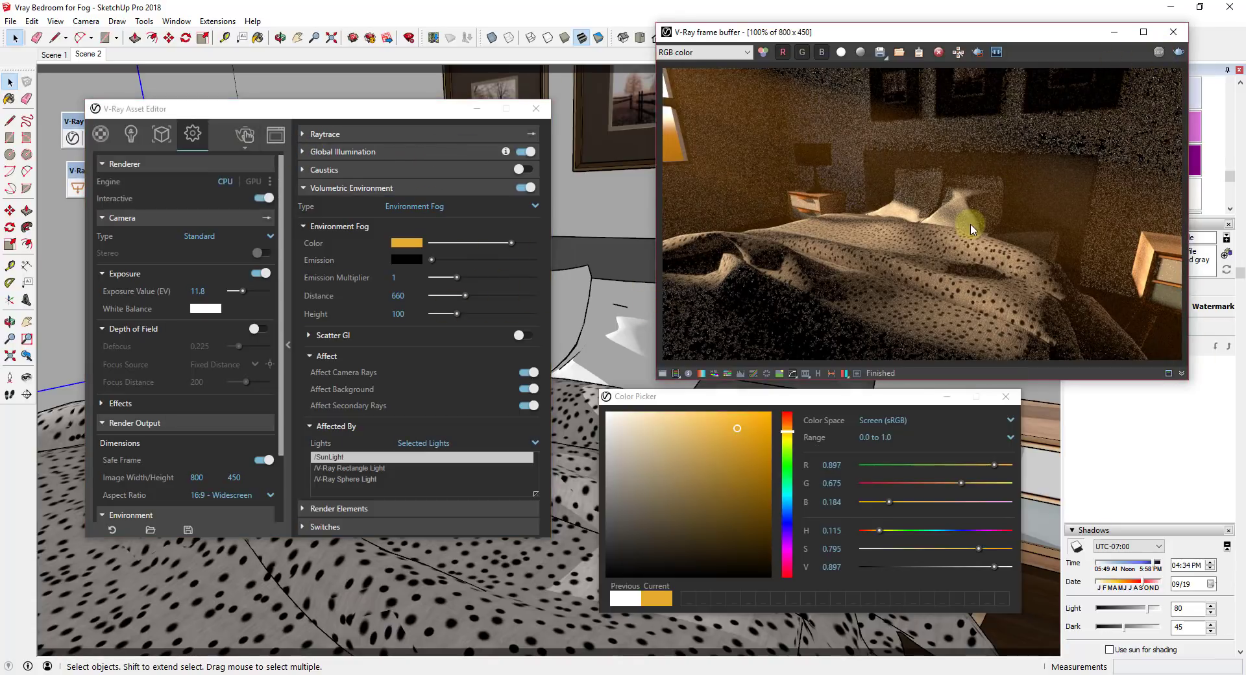
click(240, 149)
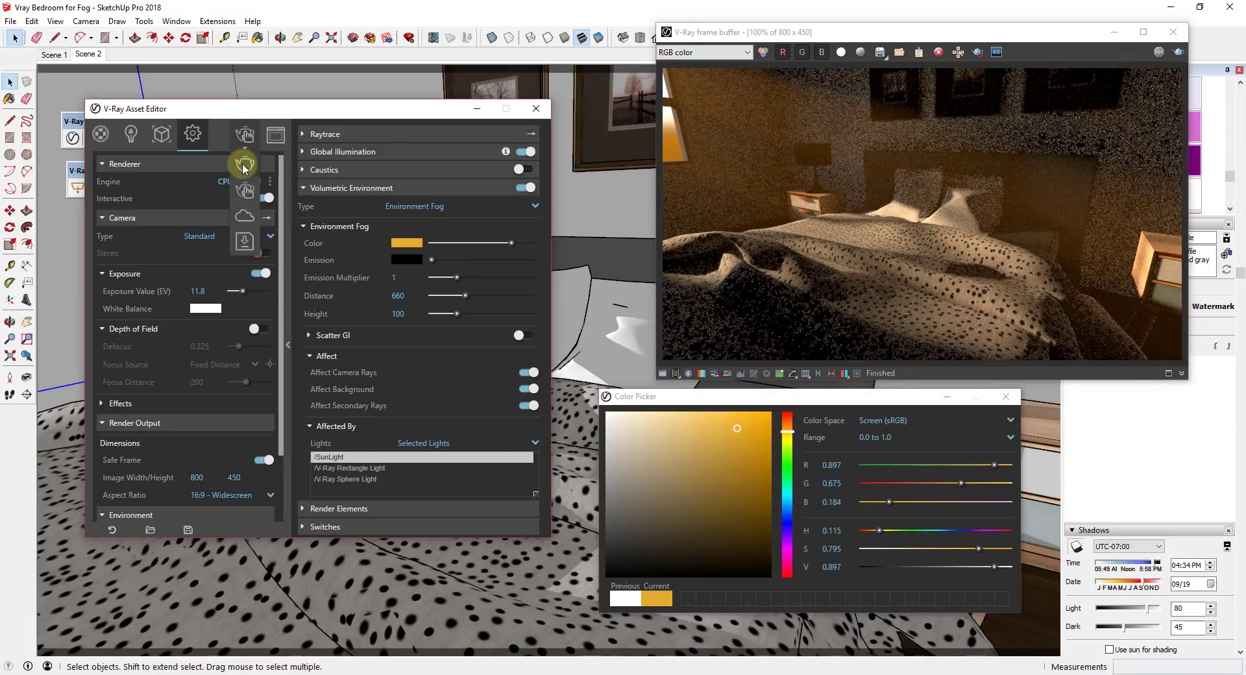
click(244, 166)
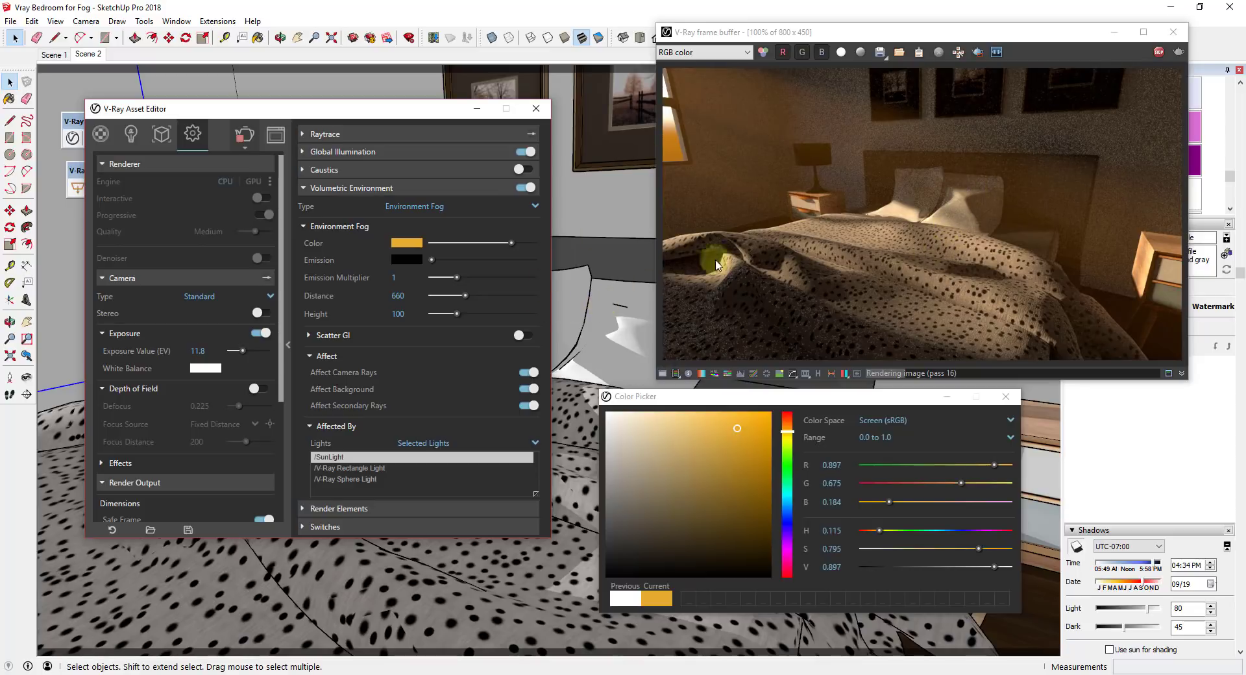
click(1159, 52)
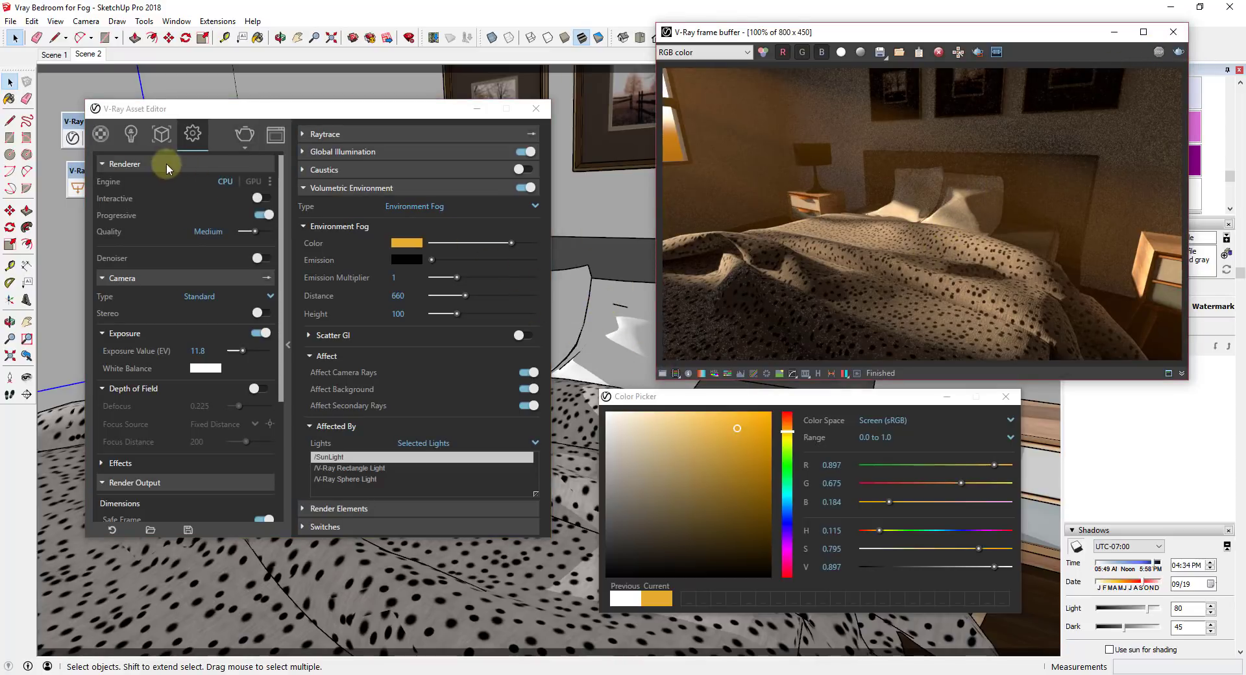
click(132, 133)
Step: Set the SunLight intensity multiplier to 2 and start a preview render
double_click(257, 165)
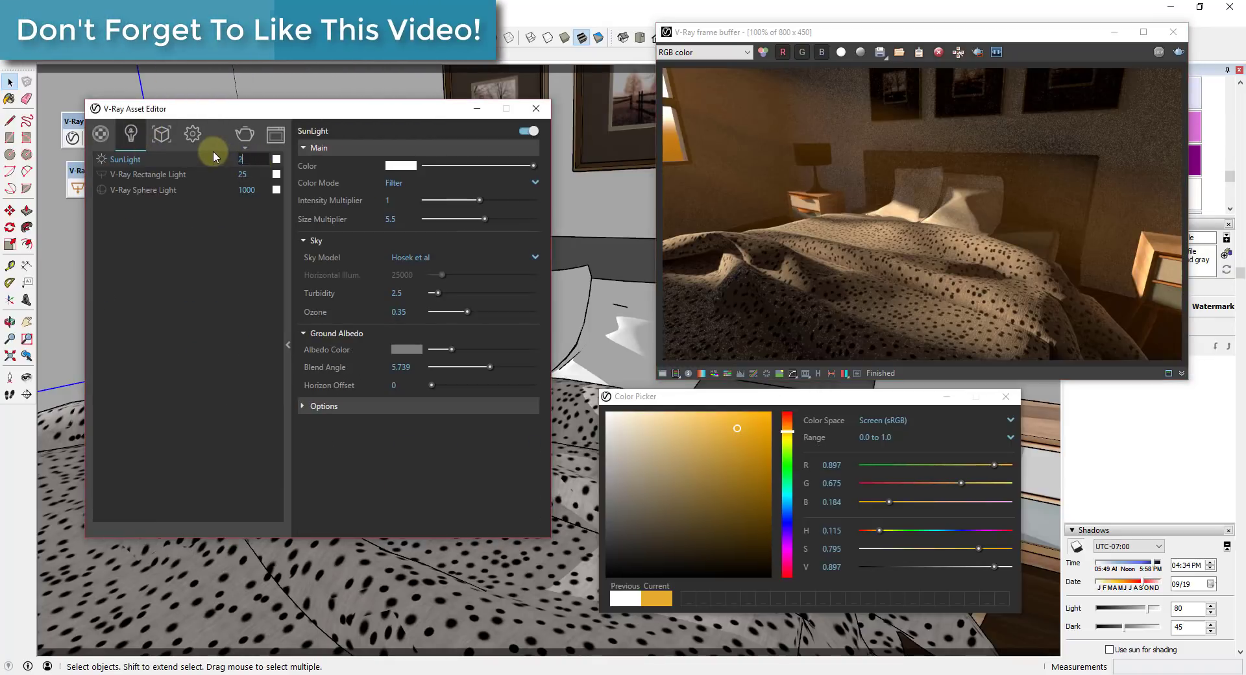
text(2)
key(Return)
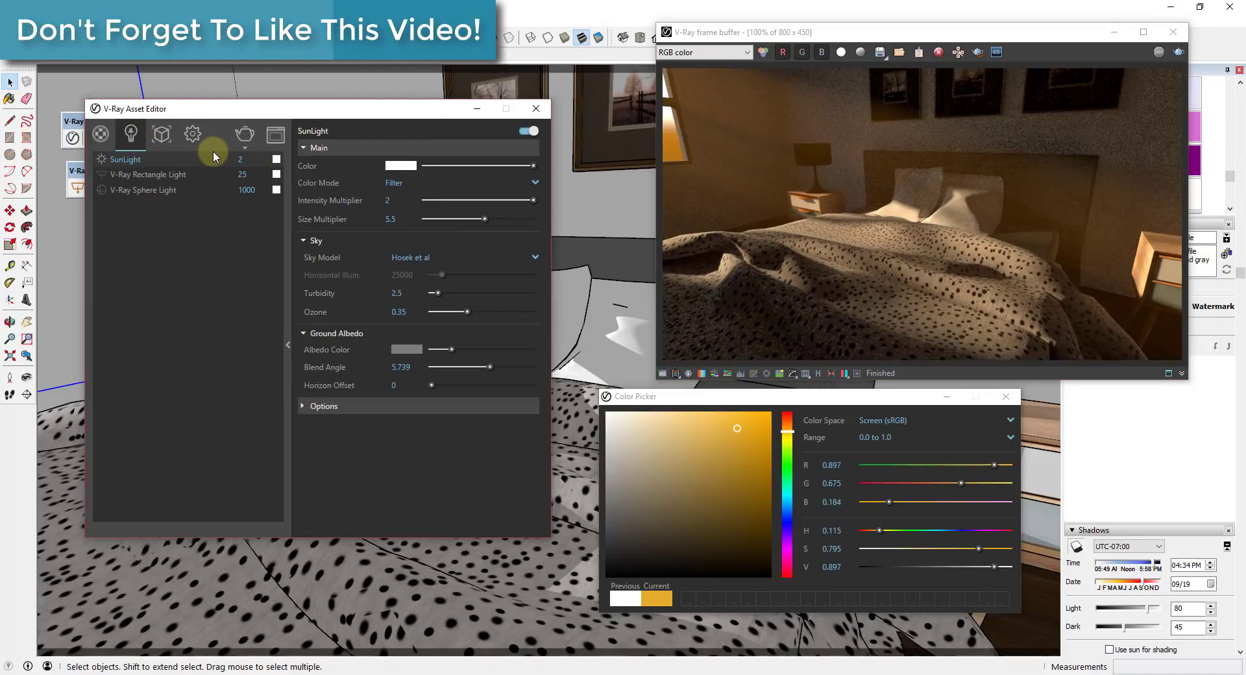
click(244, 135)
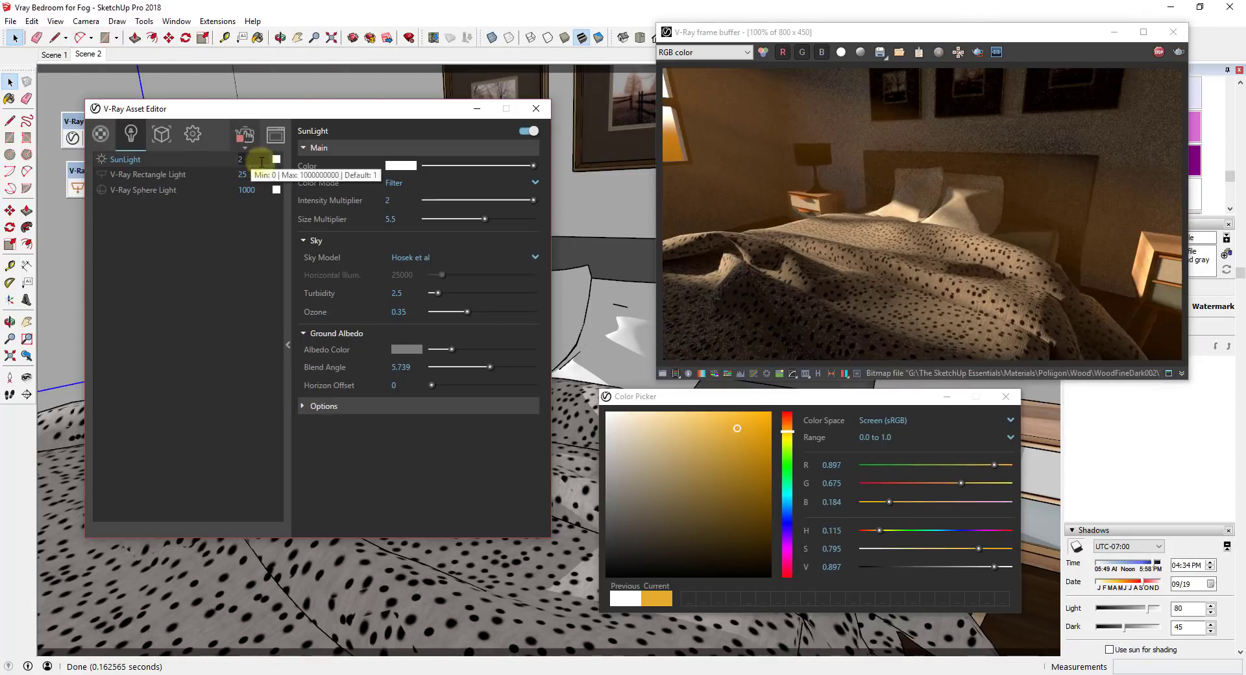
Step: Try a SunLight intensity of 1, then return it to 2
double_click(259, 163)
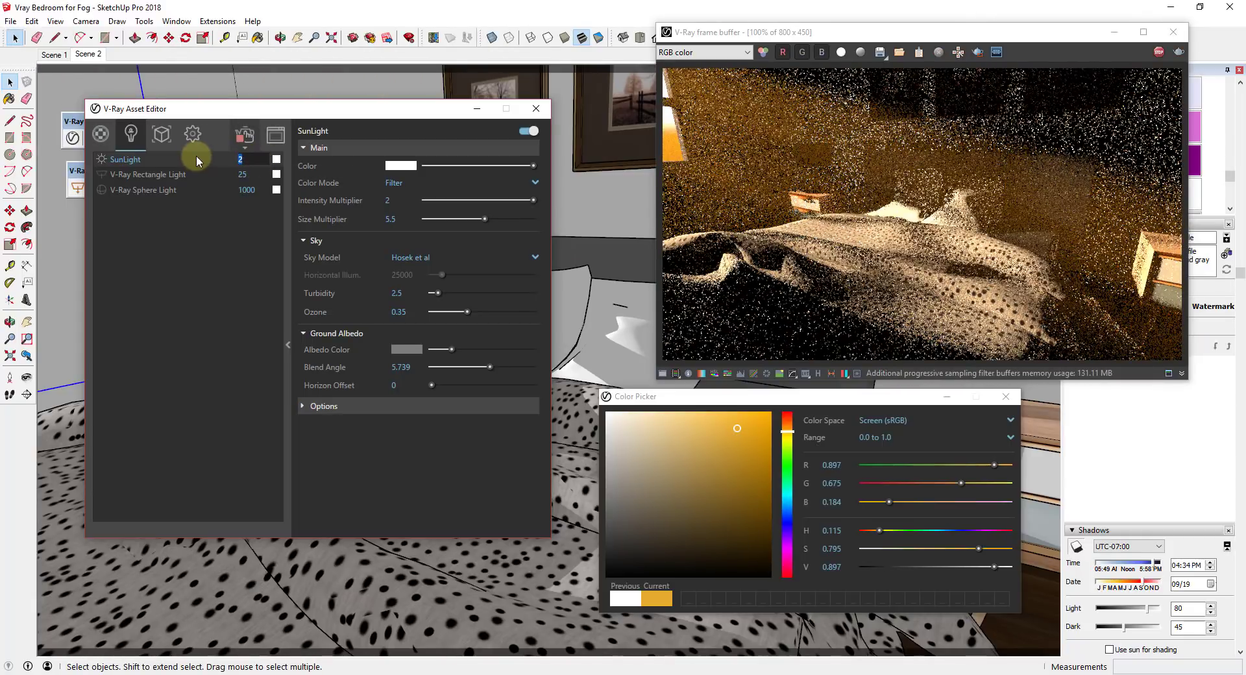
text(1)
key(Return)
double_click(240, 159)
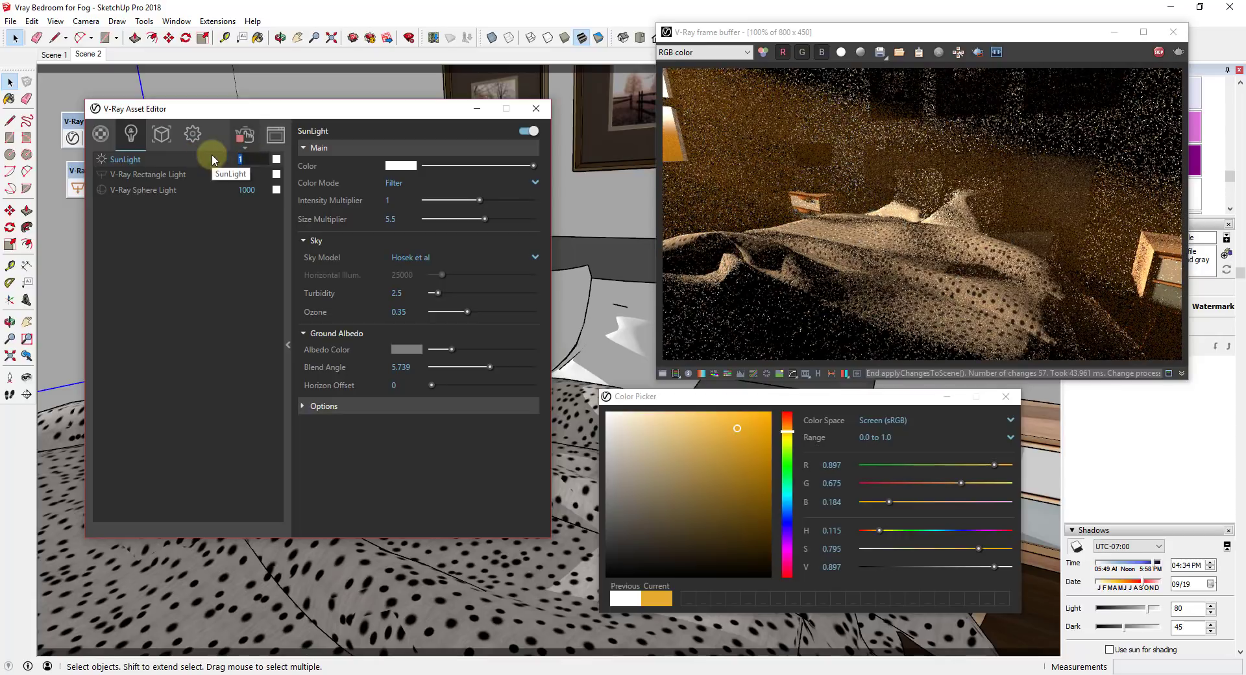
text(2)
key(Return)
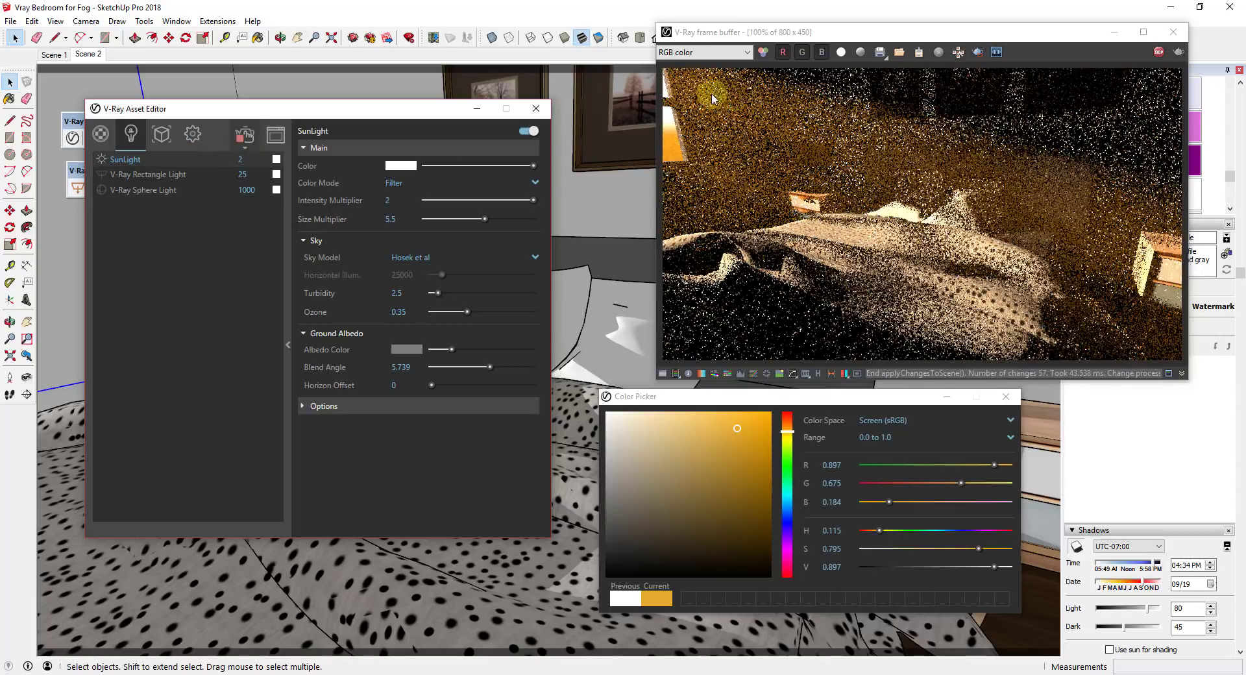
Step: Test a SunLight intensity of 10, then settle back on 2
double_click(241, 159)
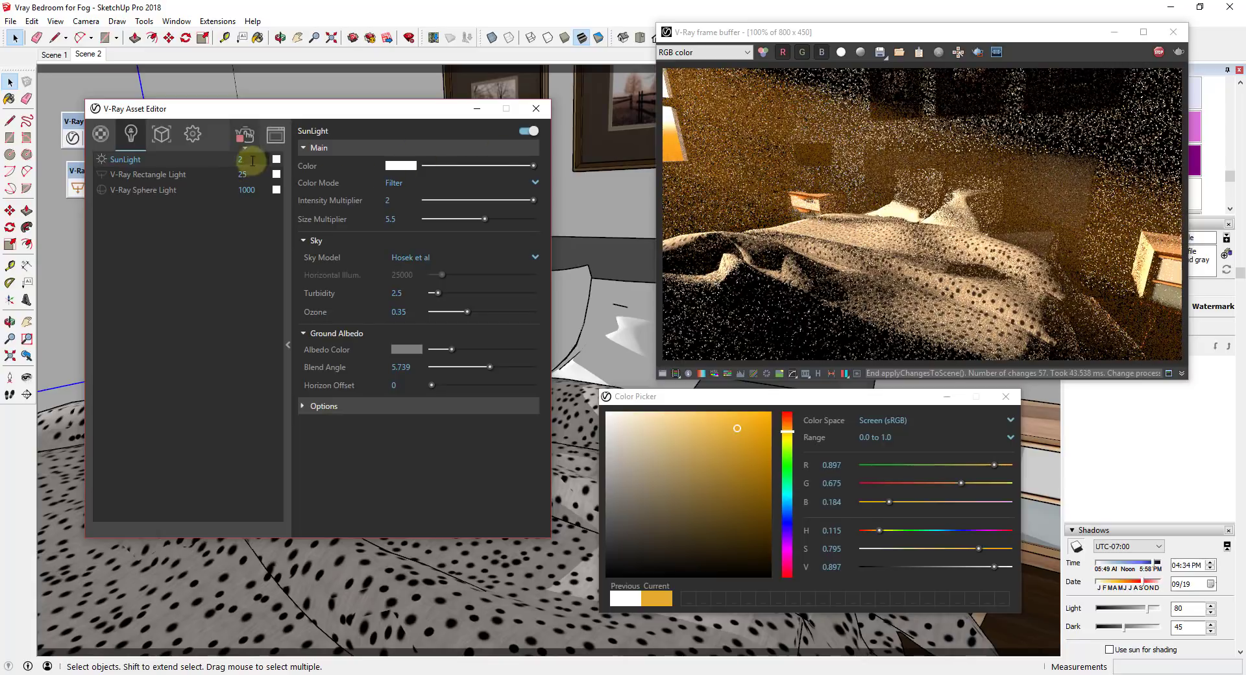
text(10)
key(Return)
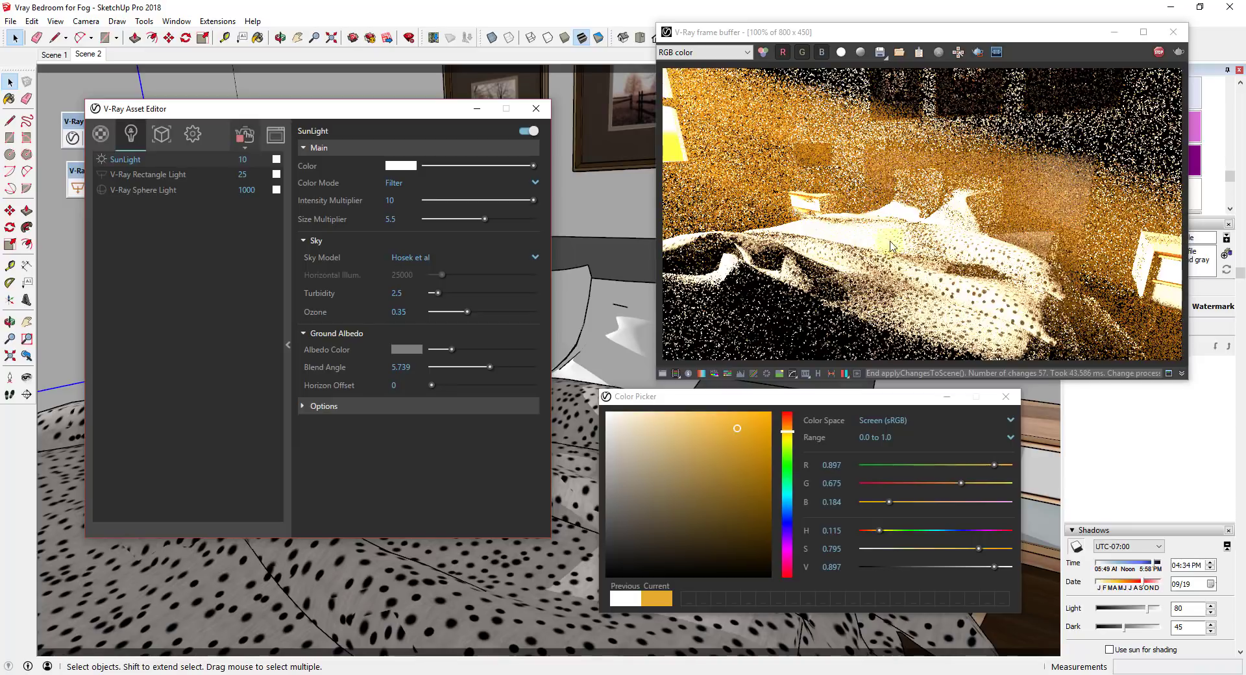
click(271, 157)
double_click(241, 159)
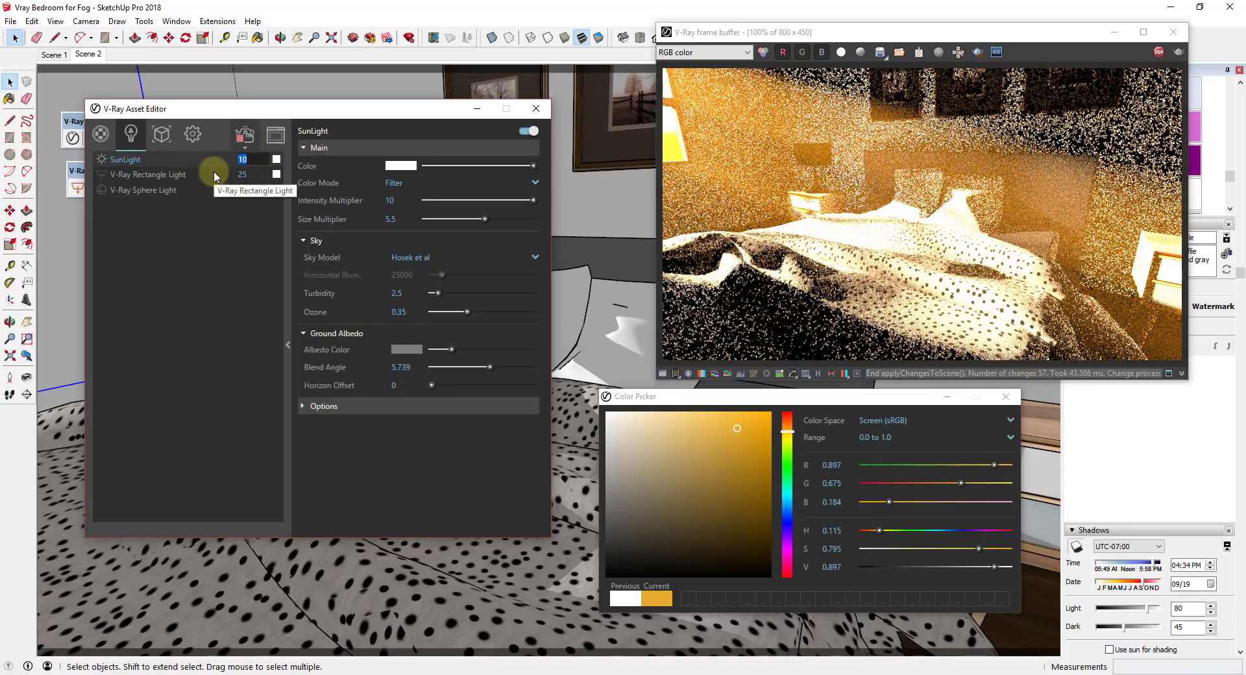
text(2)
key(Return)
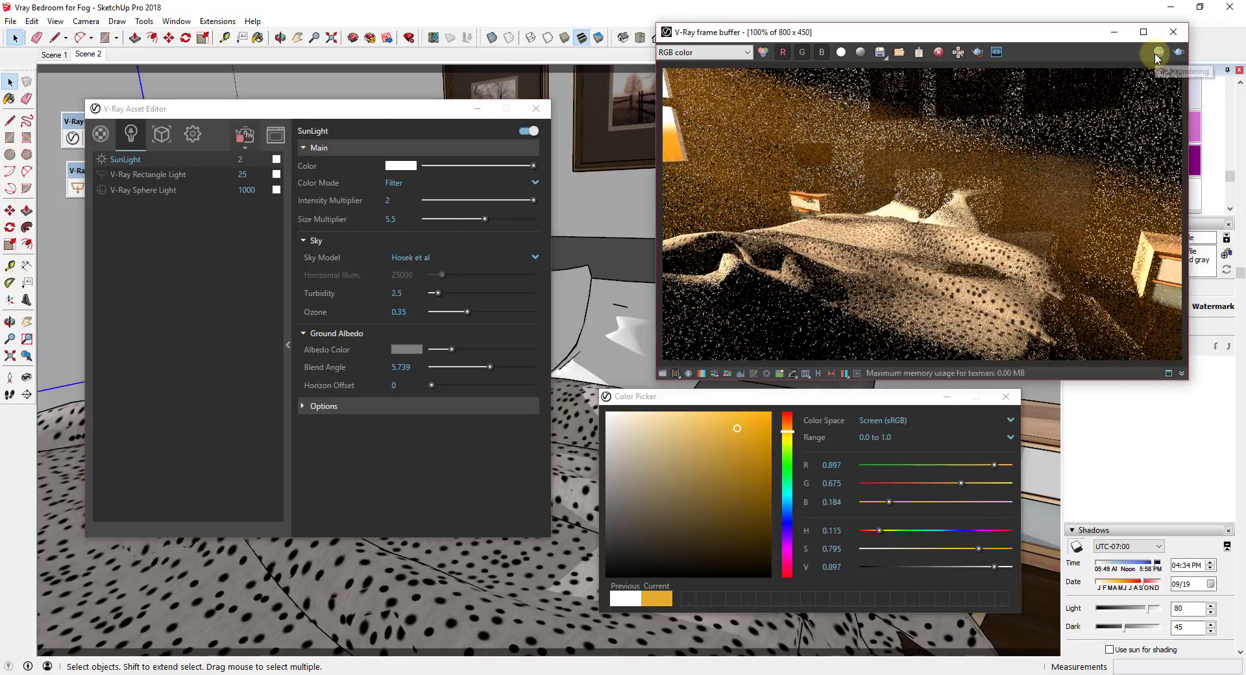
click(240, 149)
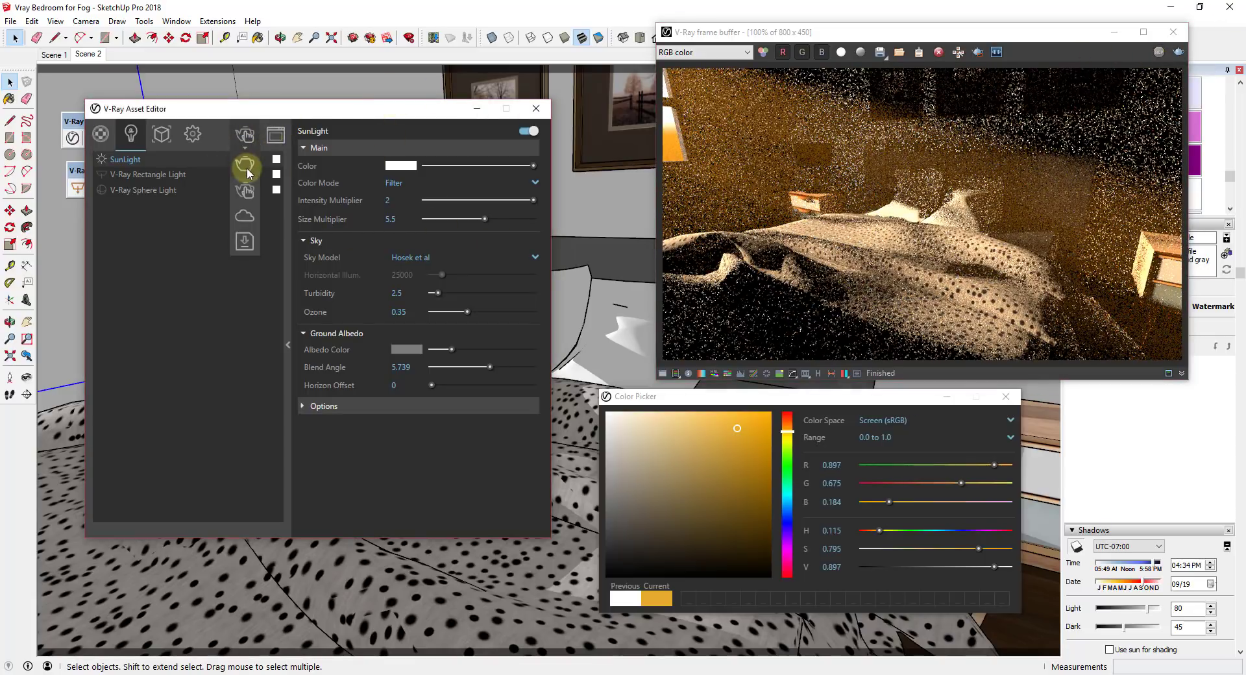
mouse_move(514, 614)
middle_down()
mouse_move(575, 602)
mouse_move(496, 592)
mouse_move(571, 597)
mouse_move(551, 593)
middle_up()
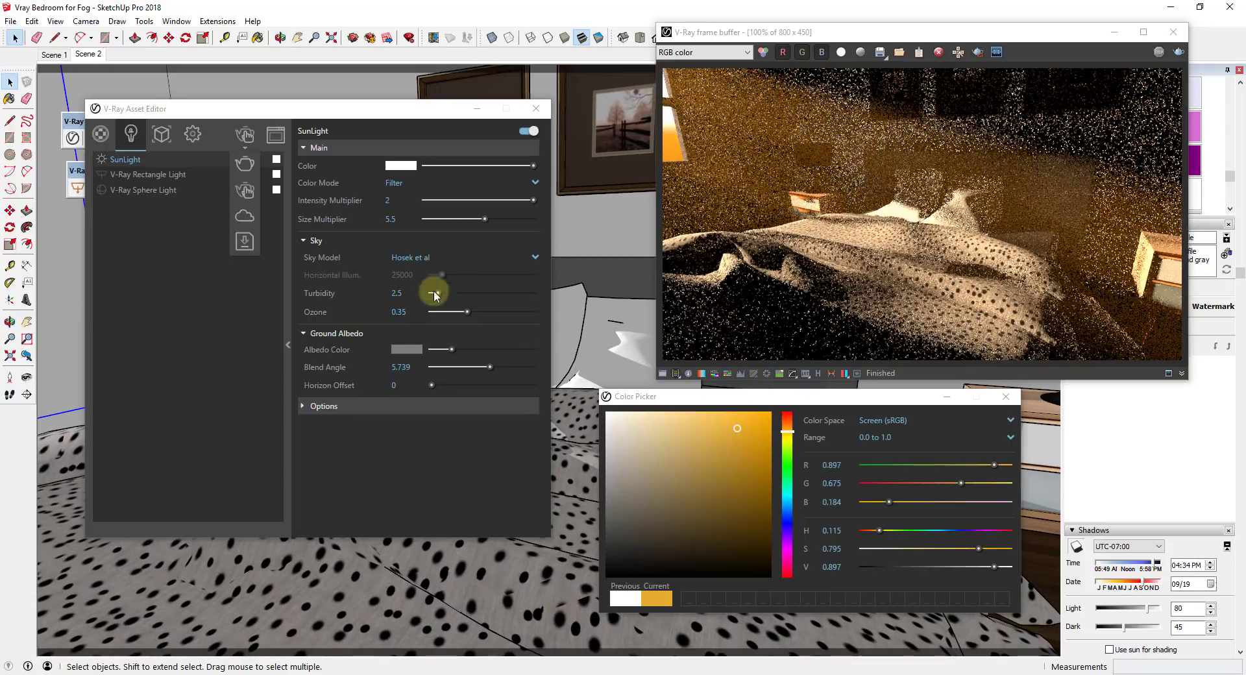
Step: Start a full Render with V-Ray of the bedroom with the sun at intensity 2
click(245, 166)
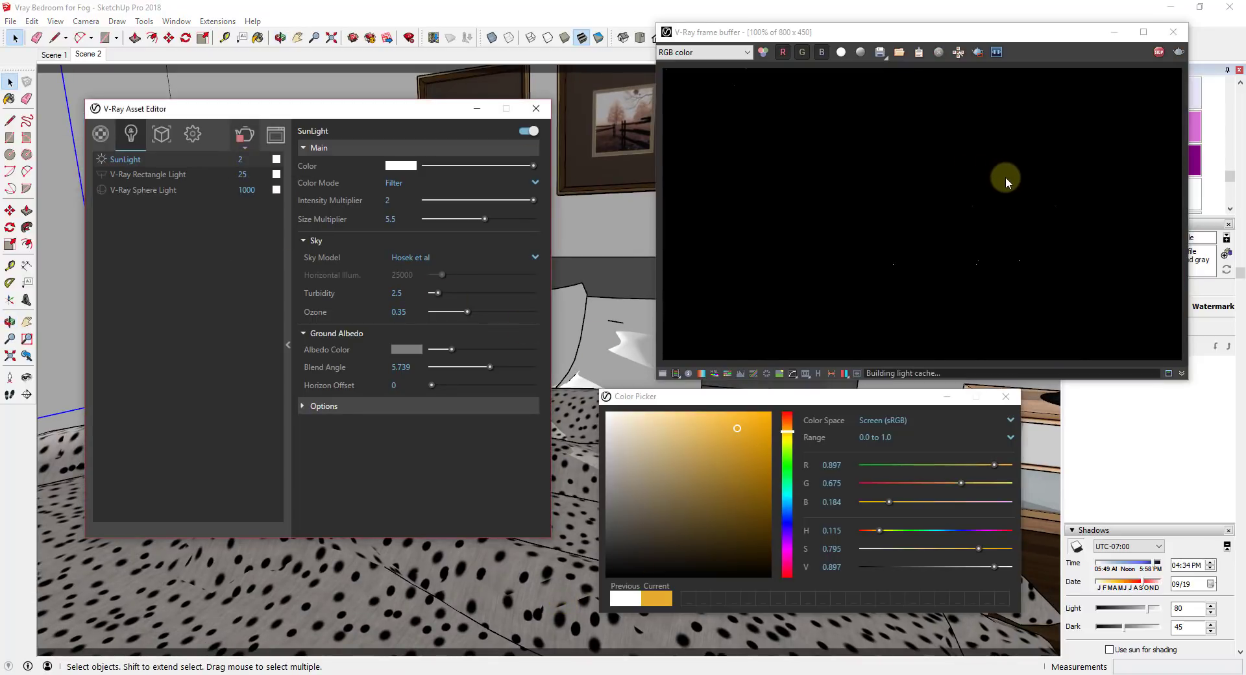